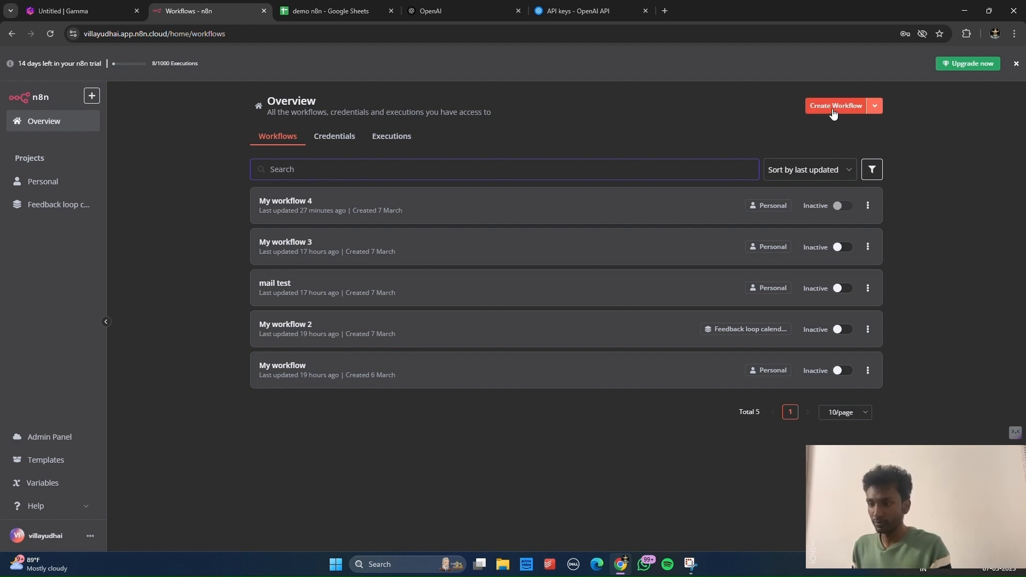
Step: Create a new blank workflow, My workflow 5, then switch to the demo n8n spreadsheet
left_click(832, 107)
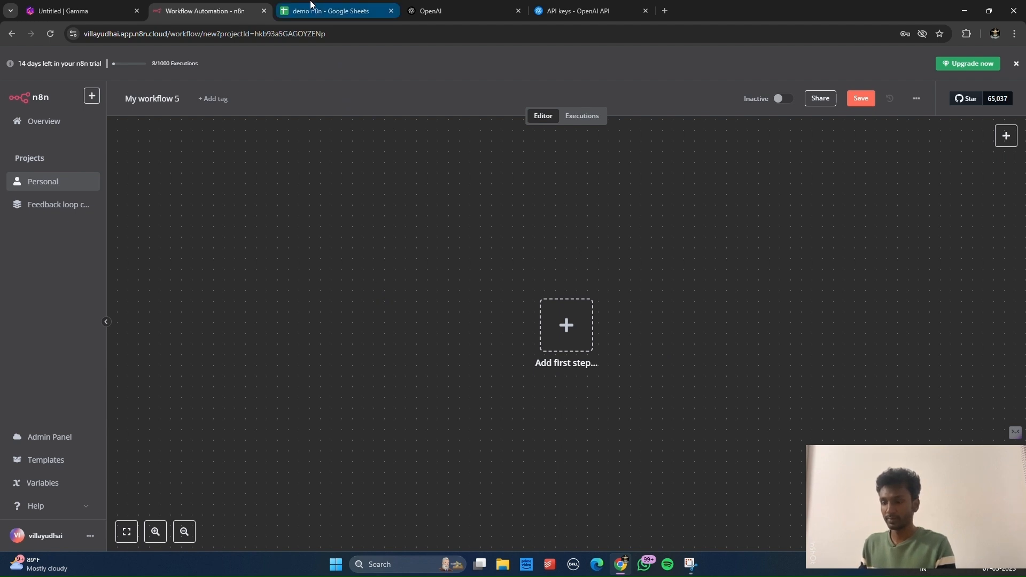
left_click(311, 5)
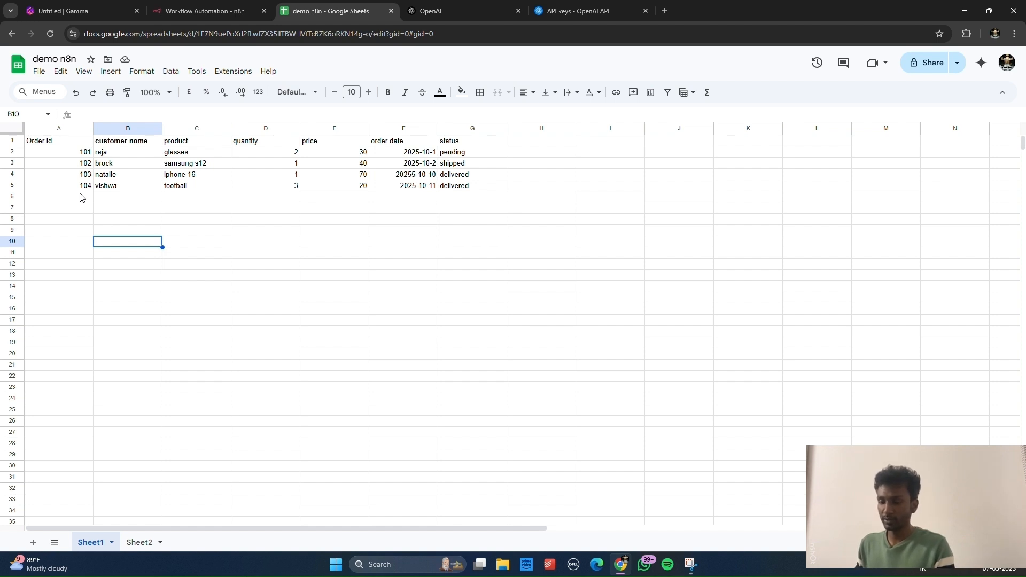
Step: After reviewing the four demo n8n order rows, return to the empty My workflow 5 editor
key("ctrl+shift+Tab")
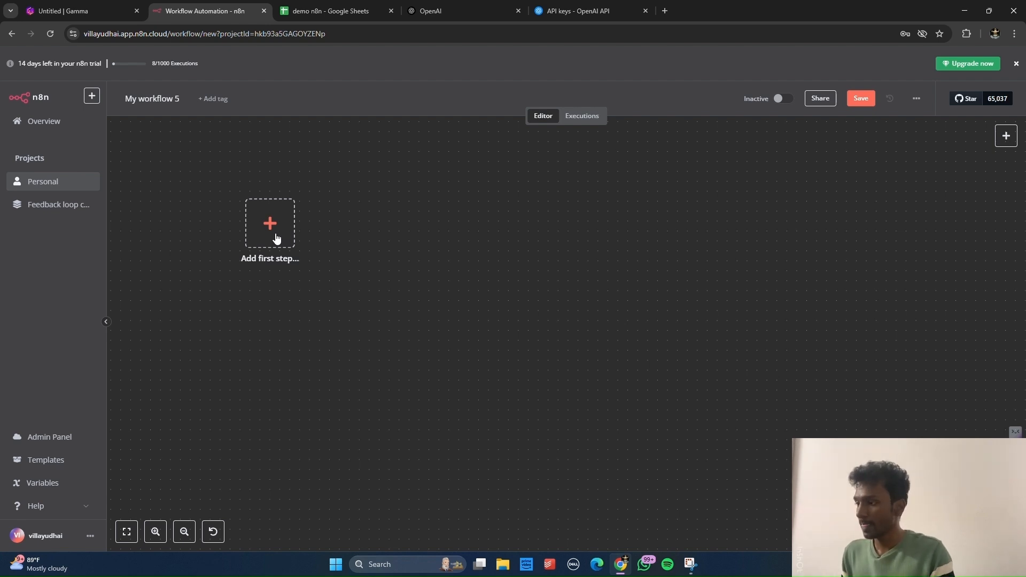
Step: Search 'sheet' and add a Google Sheets 'On row added or updated' trigger as the first step
left_click(277, 238)
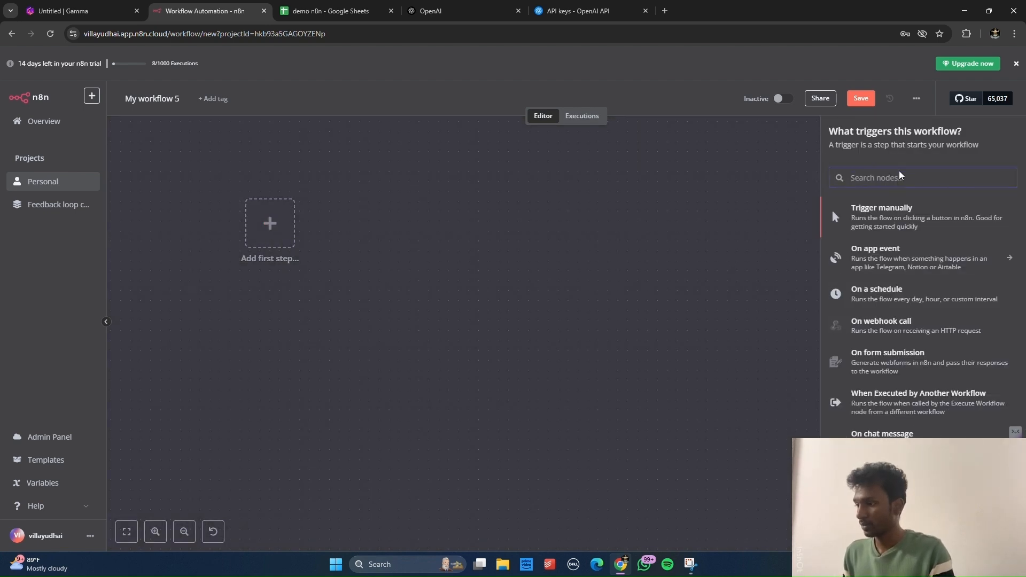
type("shh")
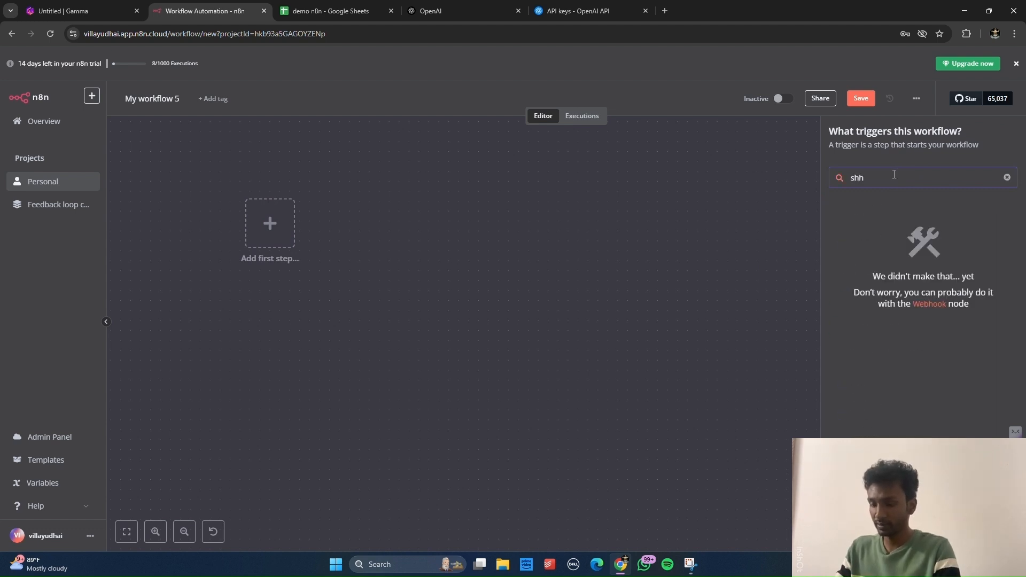
key("BackSpace")
type("ee")
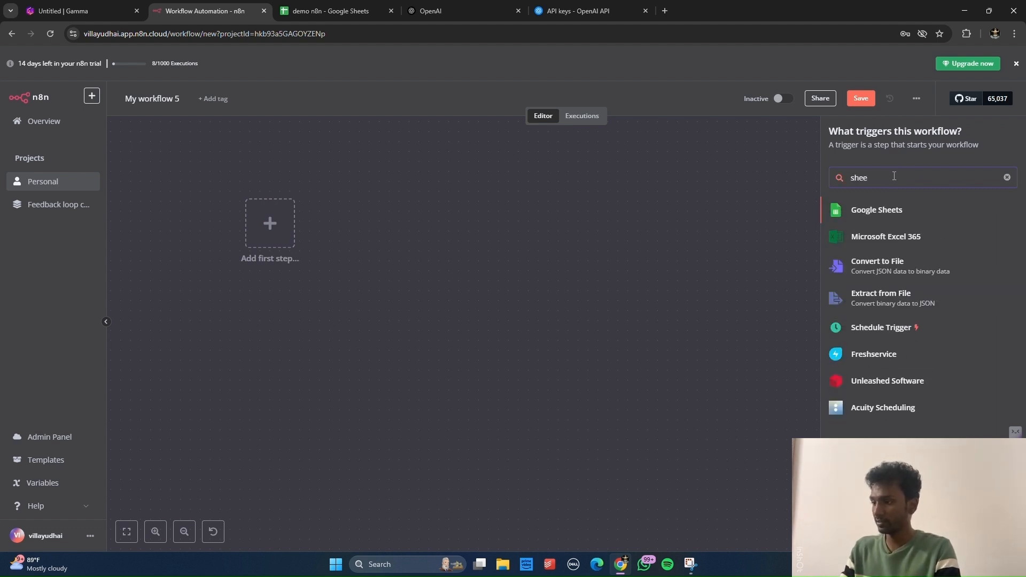
left_click(887, 211)
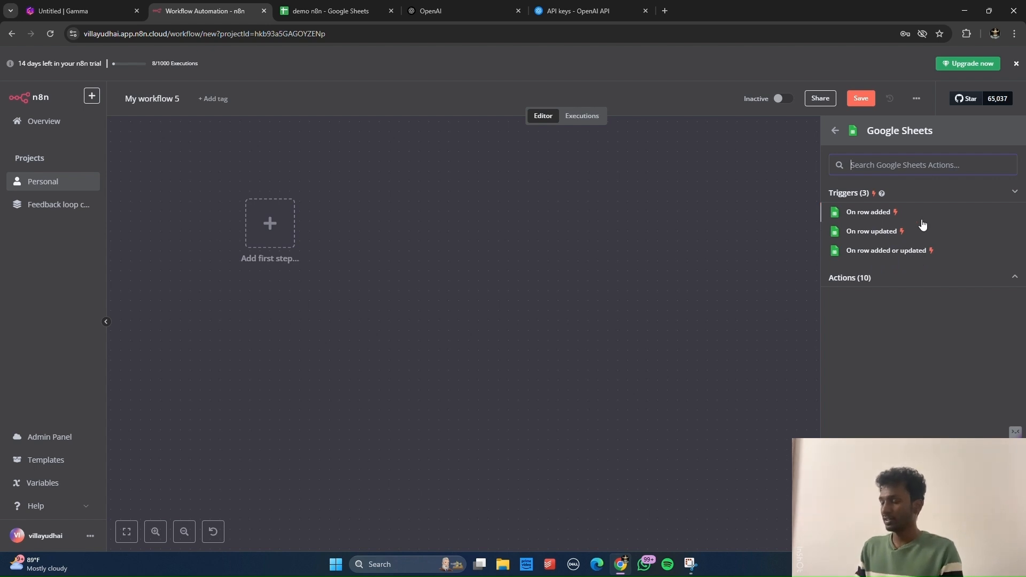
left_click(885, 251)
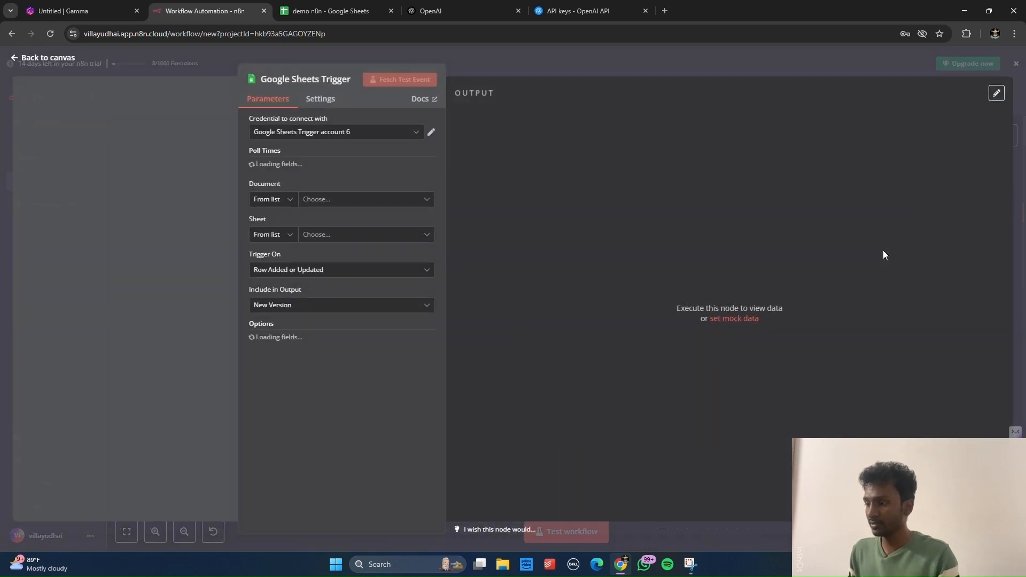
Step: Open the Google Sheets Trigger's 'Credential to connect with' dropdown to view existing accounts
left_click(390, 134)
scroll(350, 239, "up", 1)
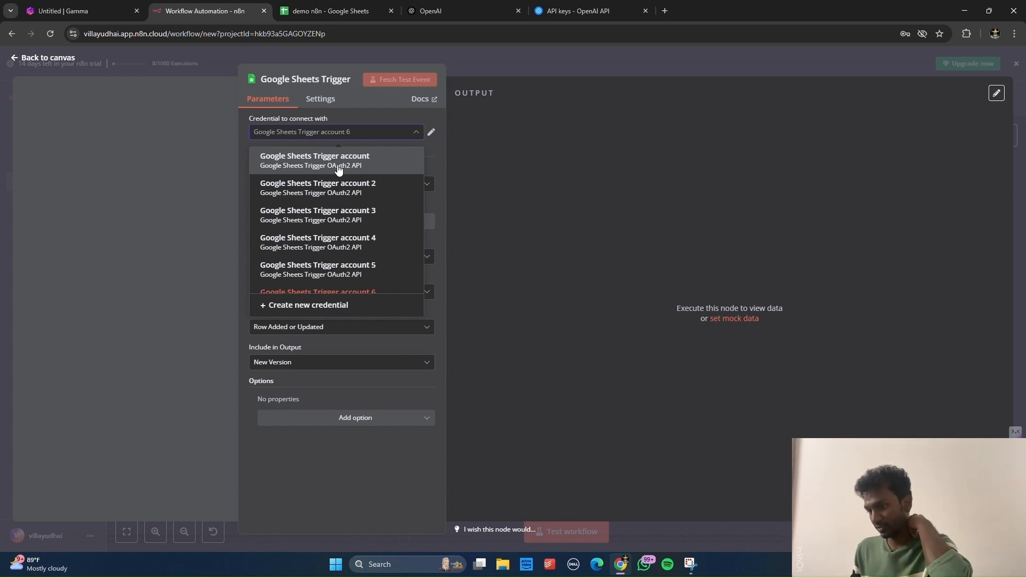
Step: Create Google Sheets Trigger account 7 via Google sign-in, granting all Drive and Sheets permissions
left_click(350, 306)
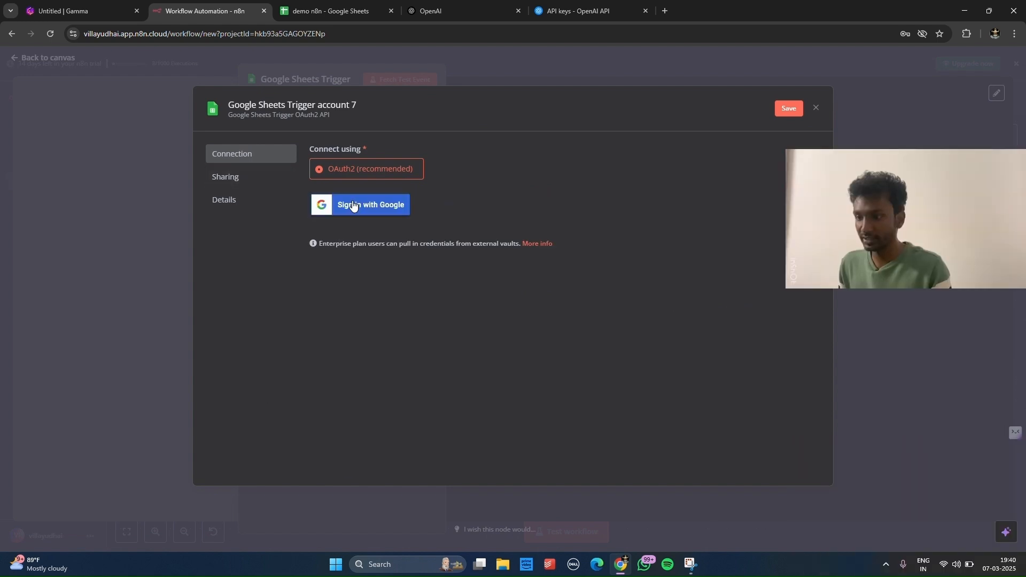
left_click(351, 201)
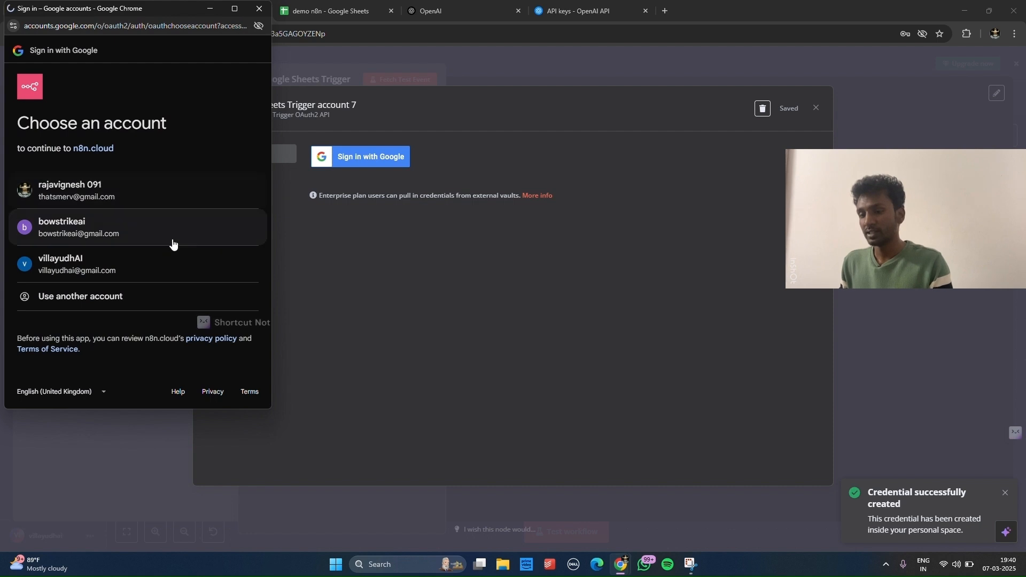
left_click(147, 259)
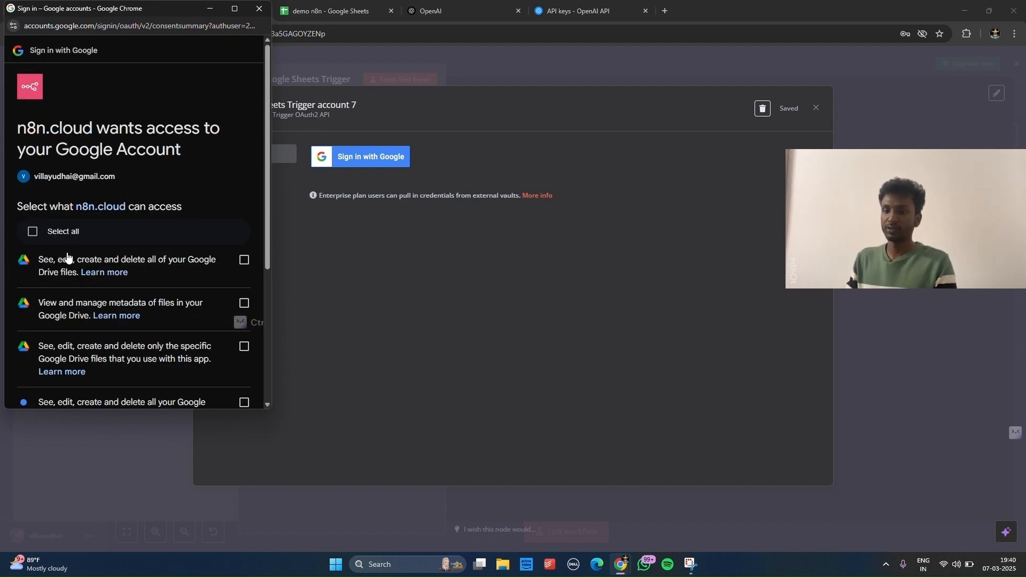
left_click(32, 232)
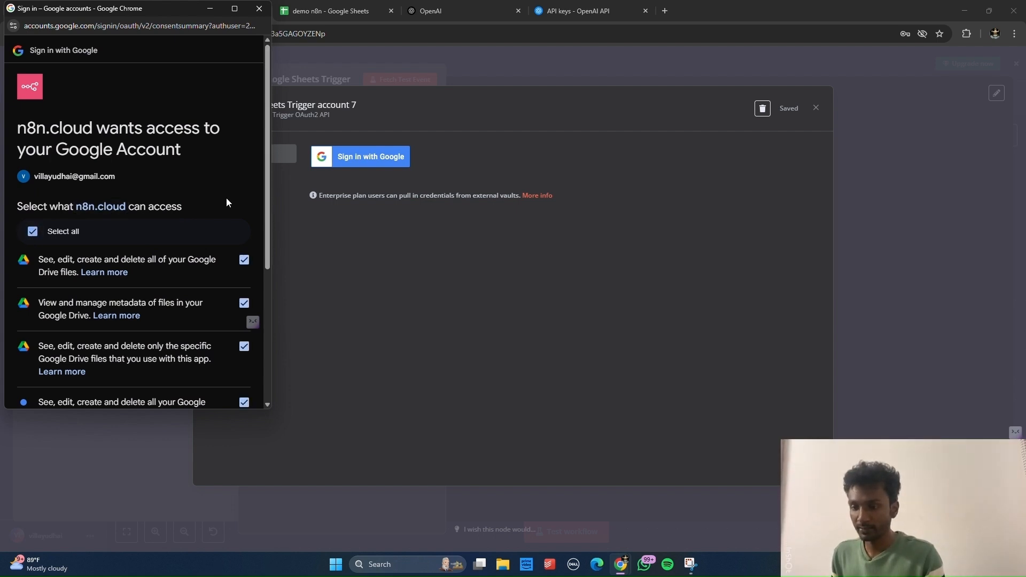
scroll(226, 202, "down", 4)
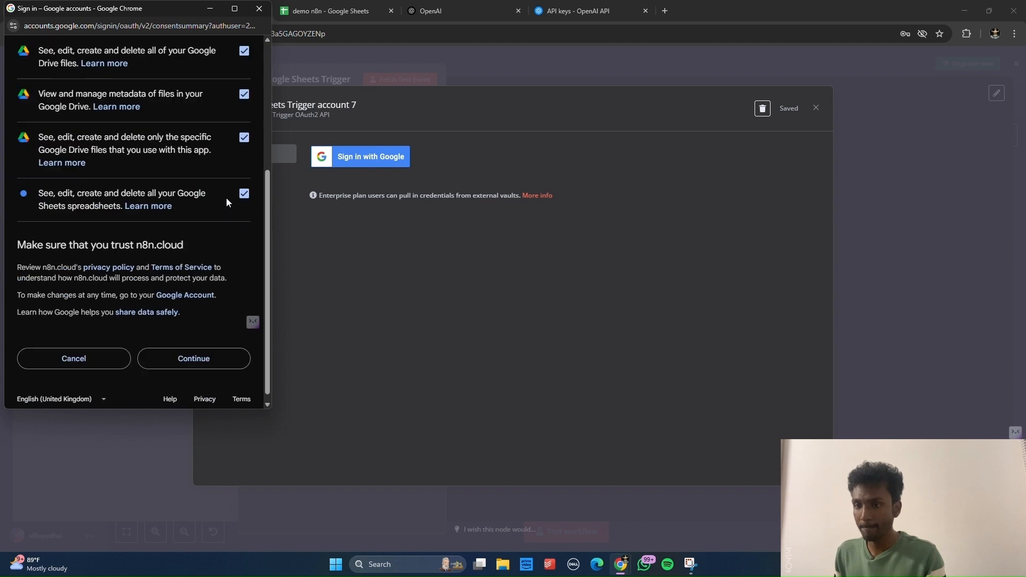
left_click(198, 355)
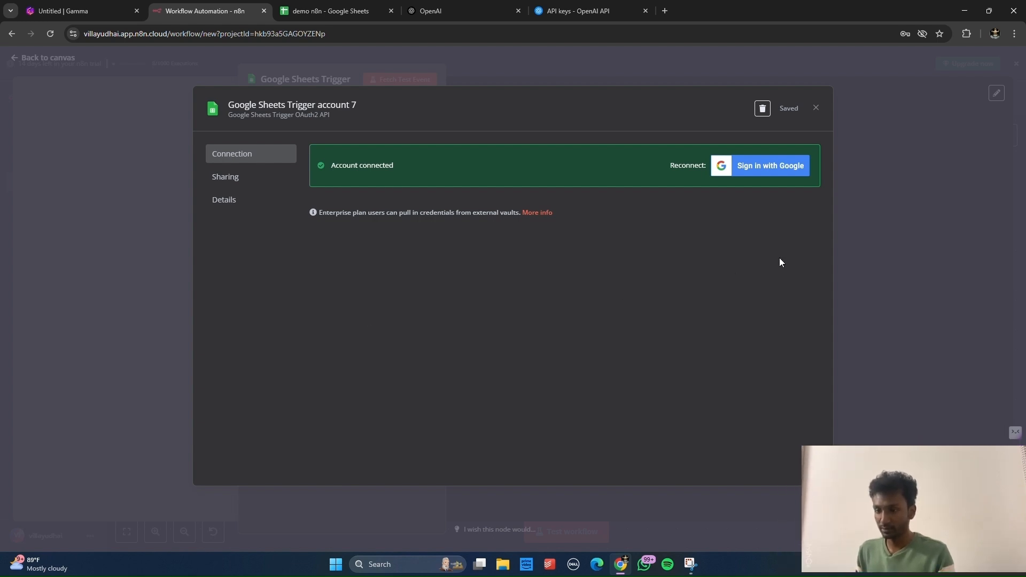
left_click(876, 257)
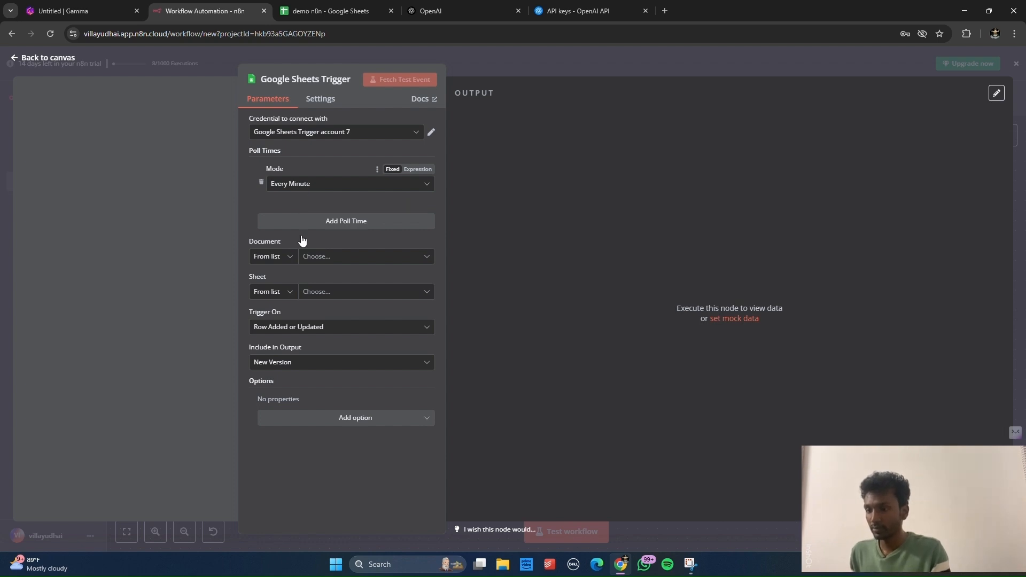
Step: Switch the trigger's credential to Google Sheets Trigger account 2
left_click(310, 256)
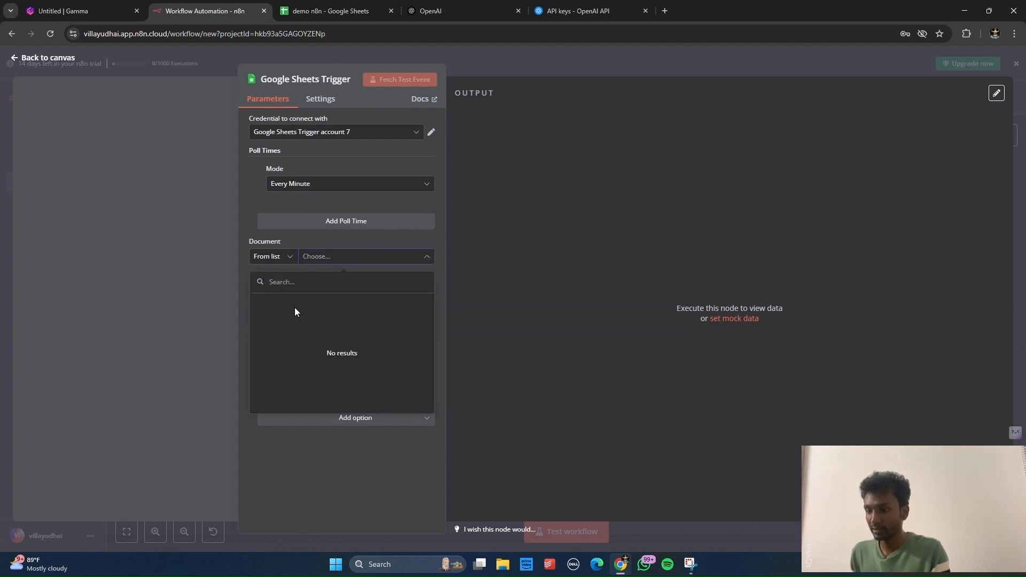
left_click(203, 230)
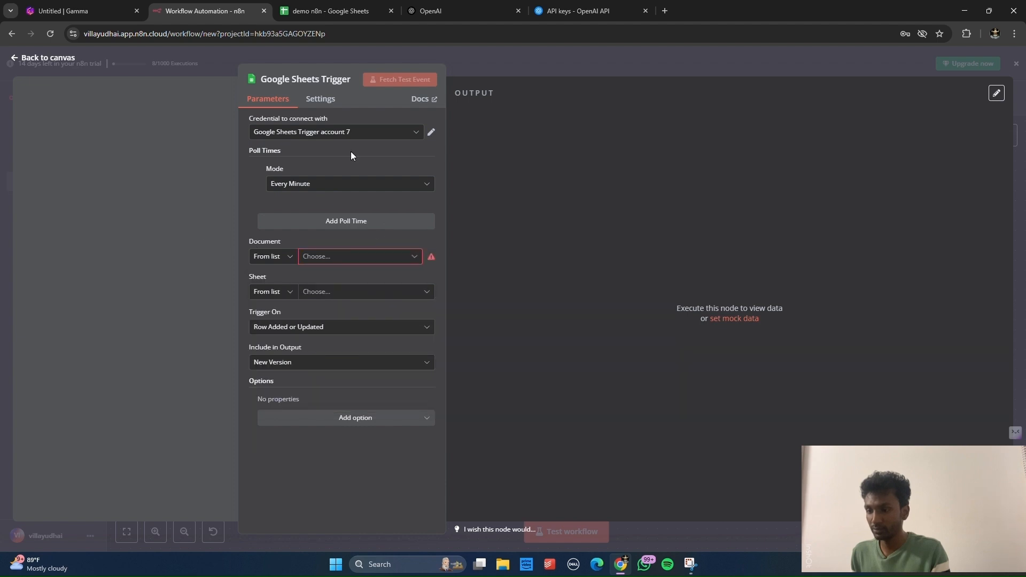
left_click(378, 132)
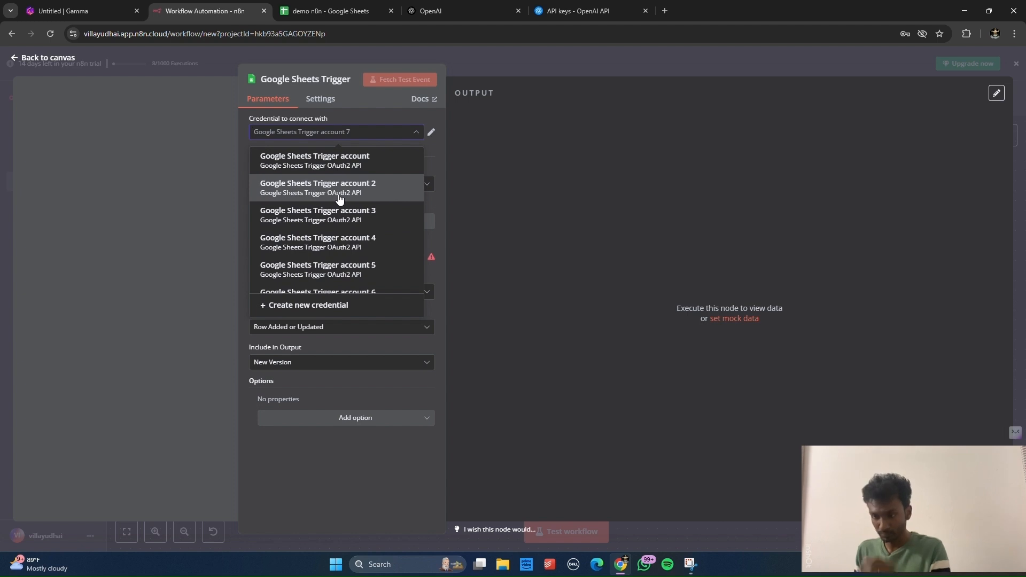
left_click(339, 188)
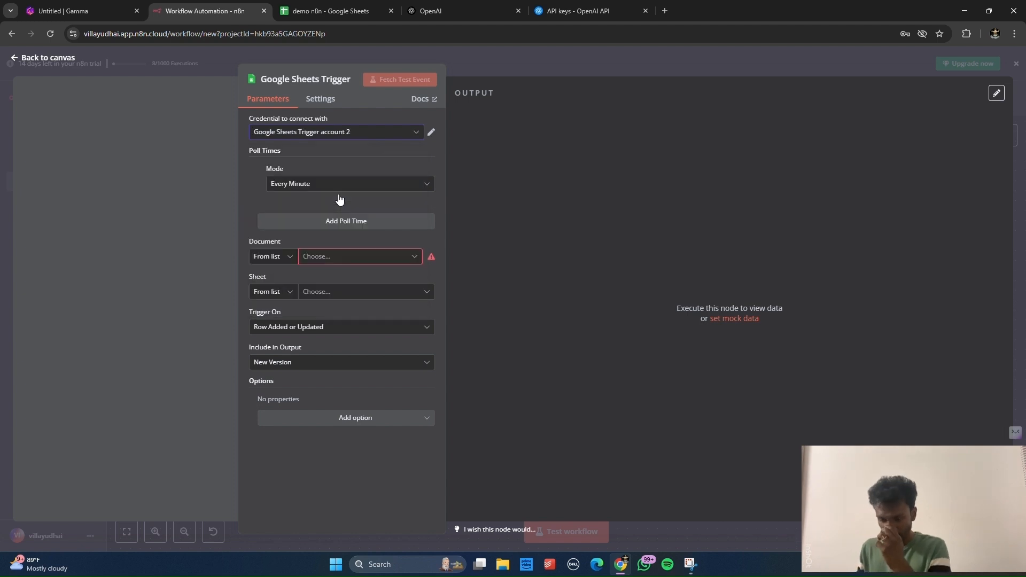
Step: Set the trigger to watch Sheet1 of the demo n8n spreadsheet
left_click(353, 257)
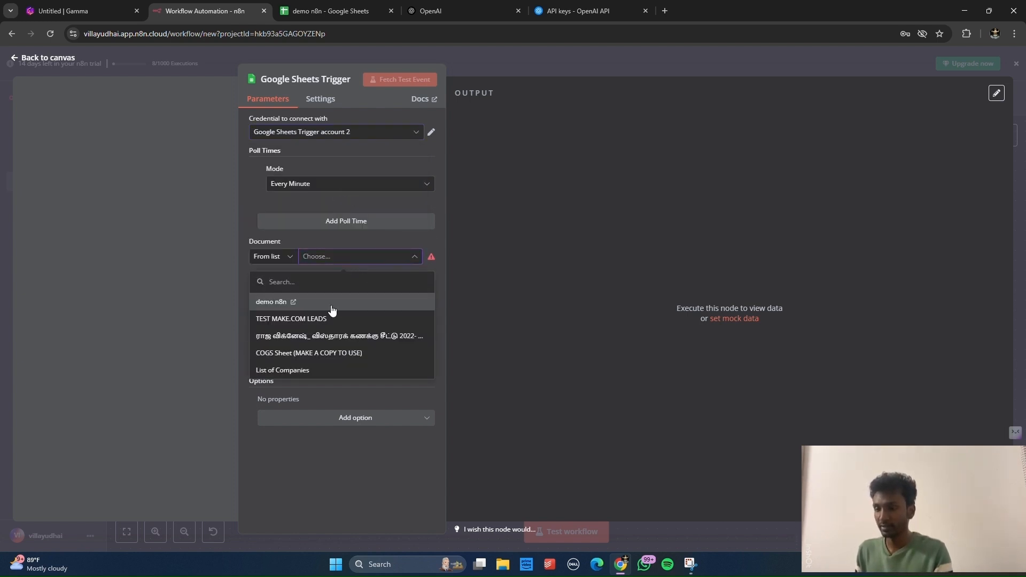
left_click(332, 309)
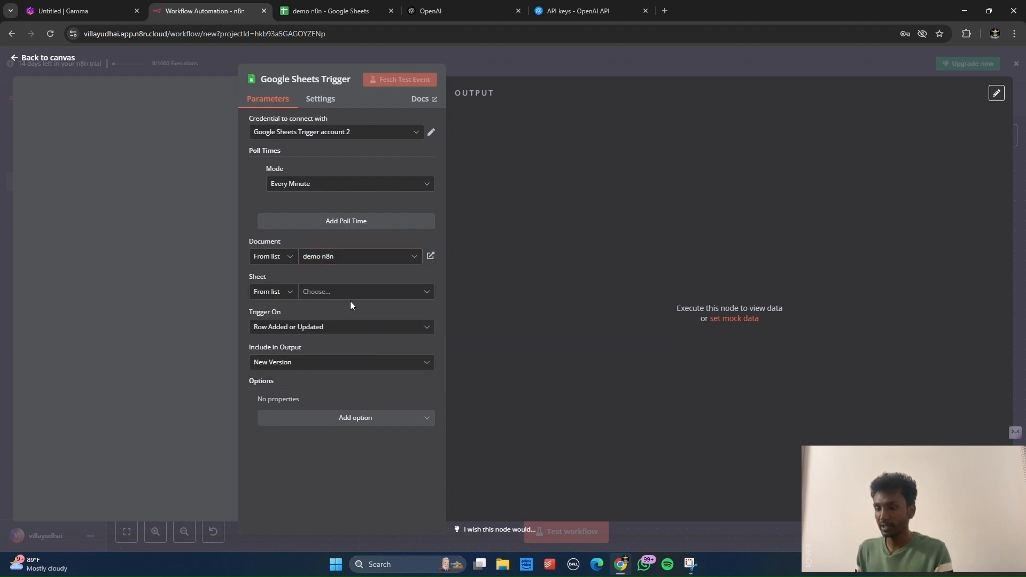
left_click(348, 295)
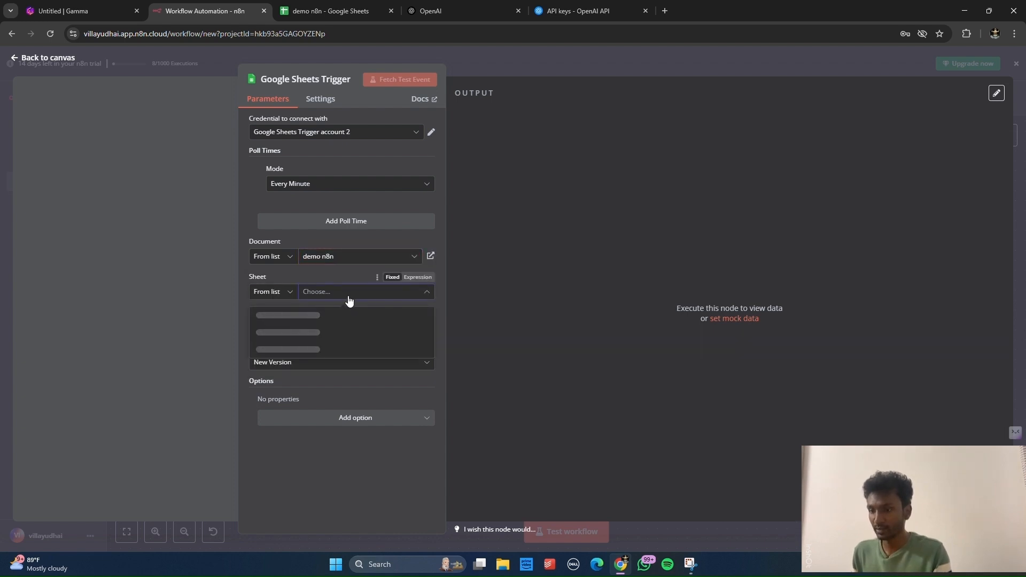
left_click(319, 316)
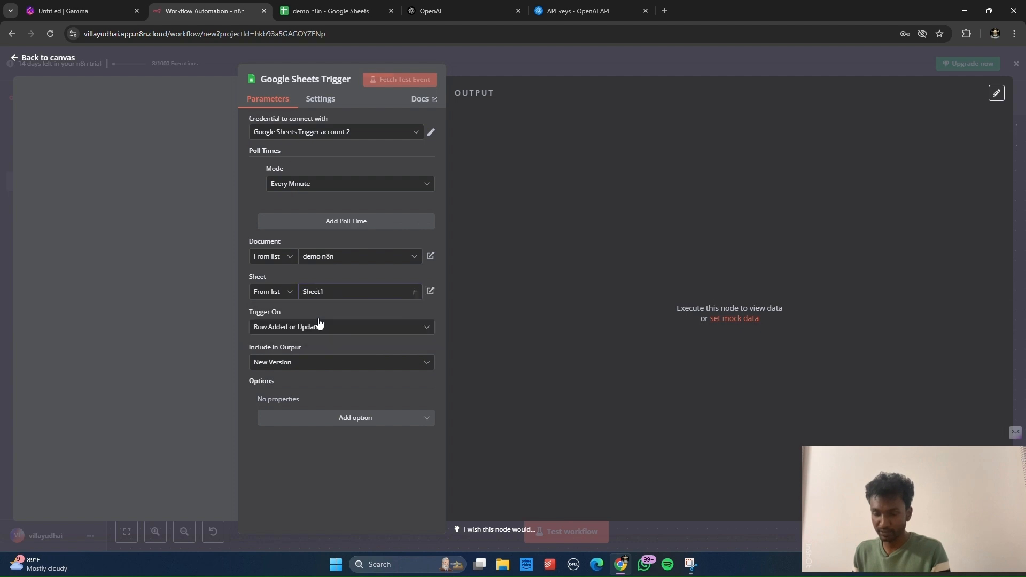
left_click(313, 7)
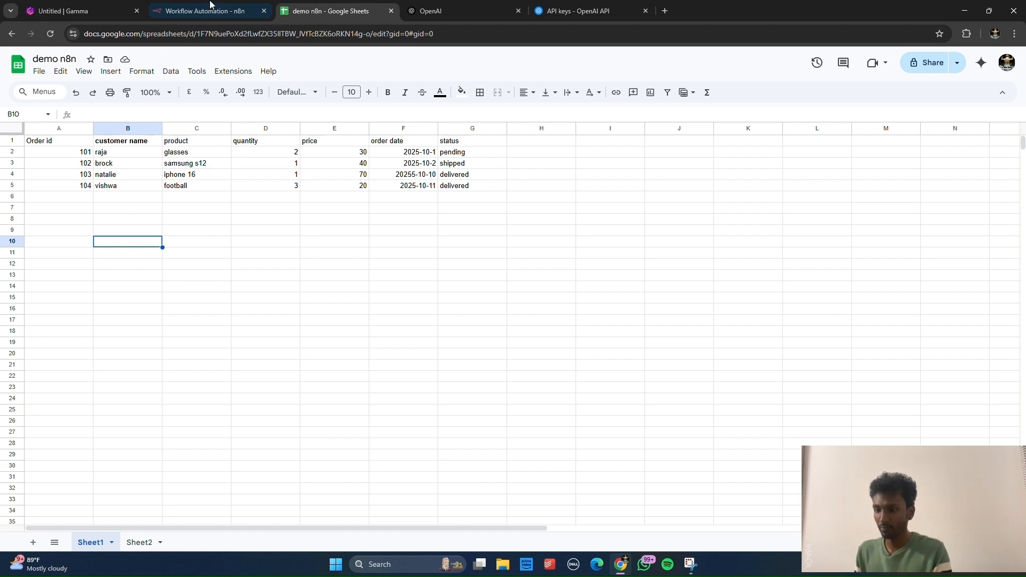
Step: Fetch a test event in the Google Sheets Trigger, loading 4 order items, then return to the canvas
mouse_move(210, 5)
left_mouse_down()
mouse_move(302, 220)
mouse_move(224, 7)
left_mouse_up()
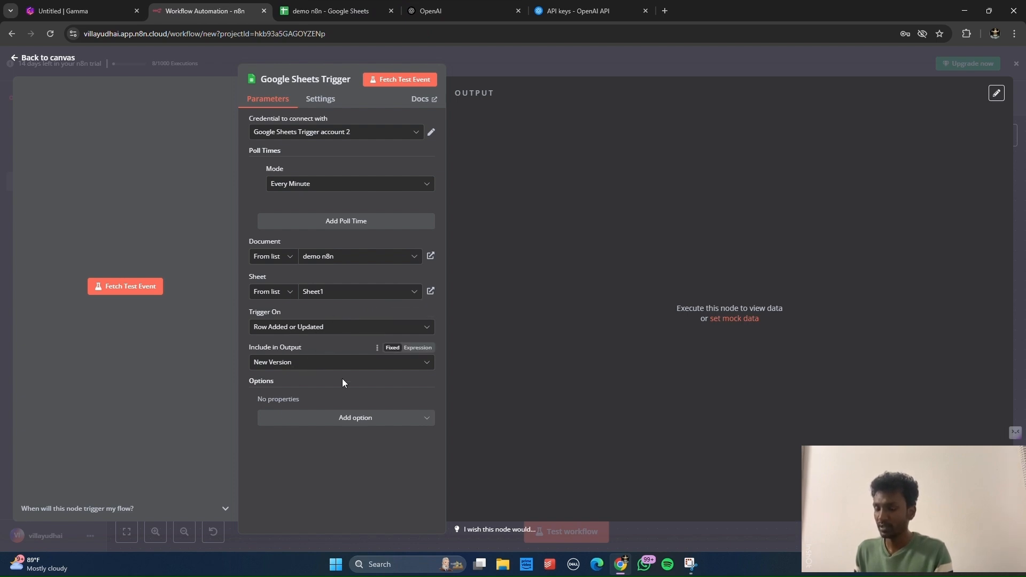
left_click(321, 422)
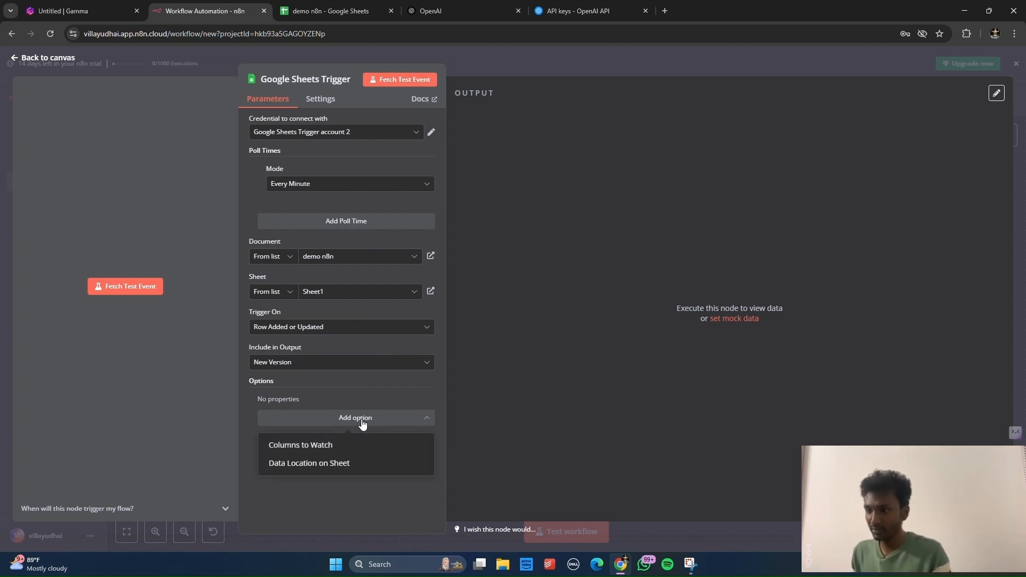
left_click(343, 392)
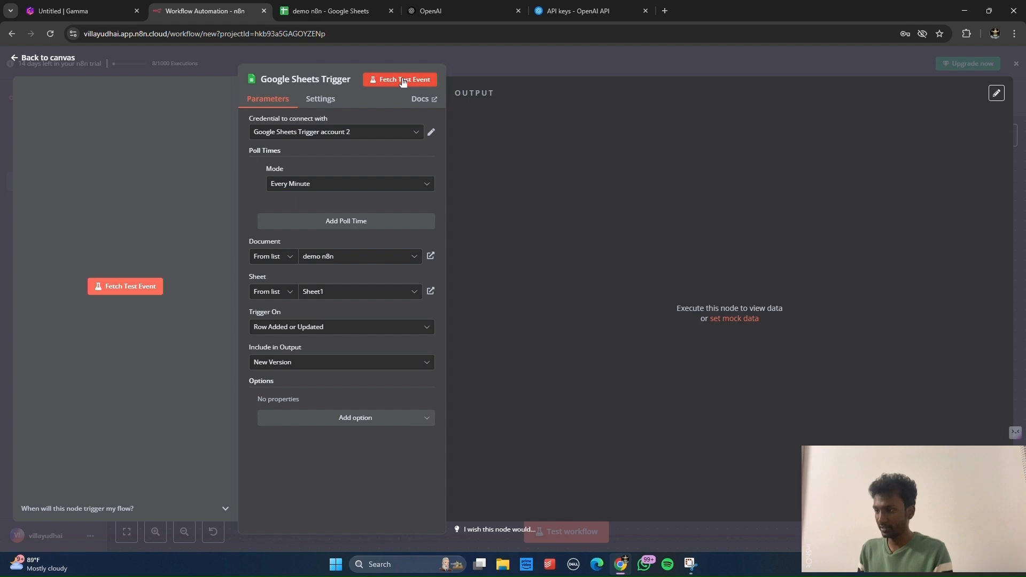
left_click(403, 80)
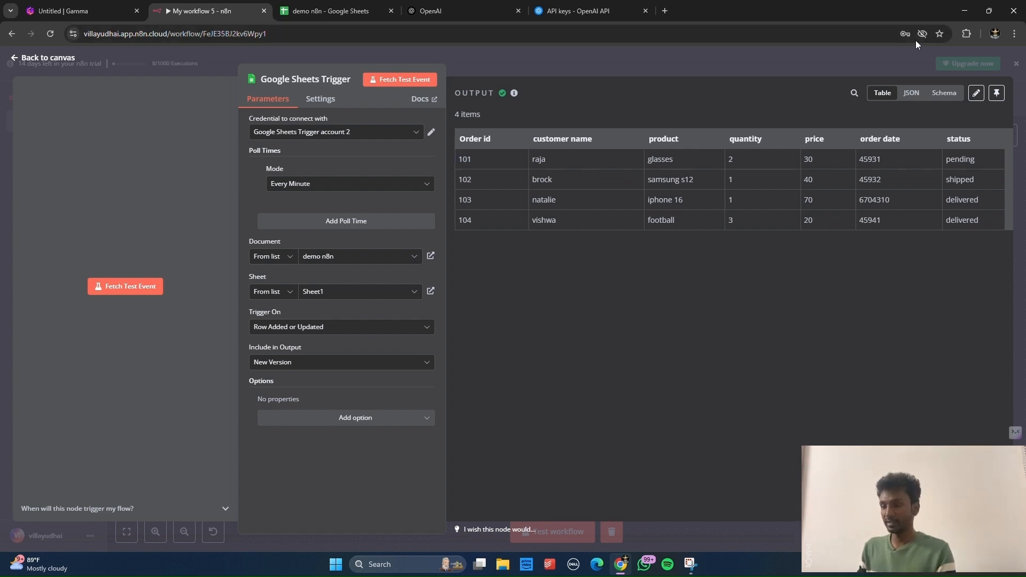
left_click(891, 64)
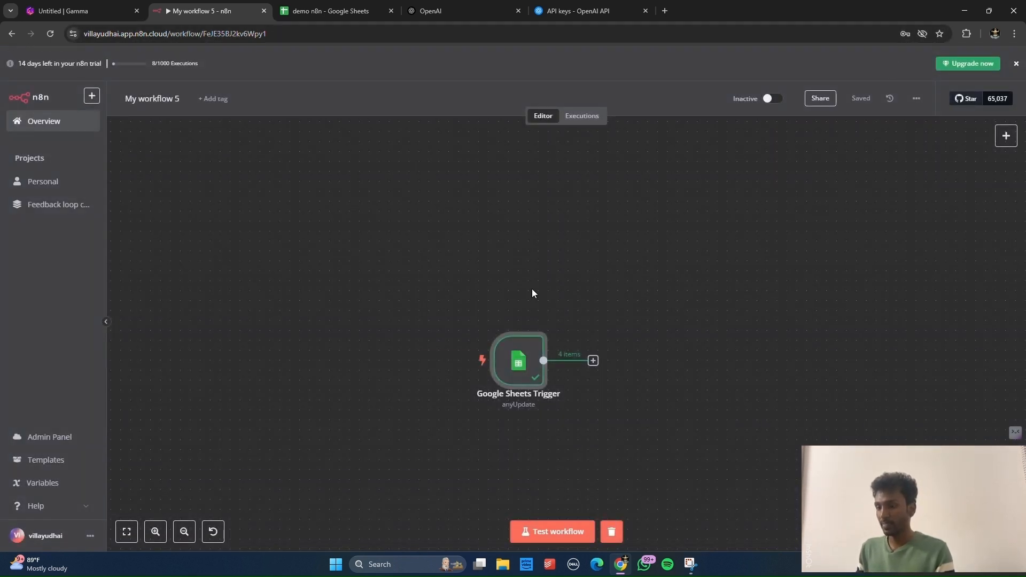
Step: Add an OpenAI 'Message a model' node connected after the Google Sheets Trigger
left_click_drag(516, 357, 233, 215)
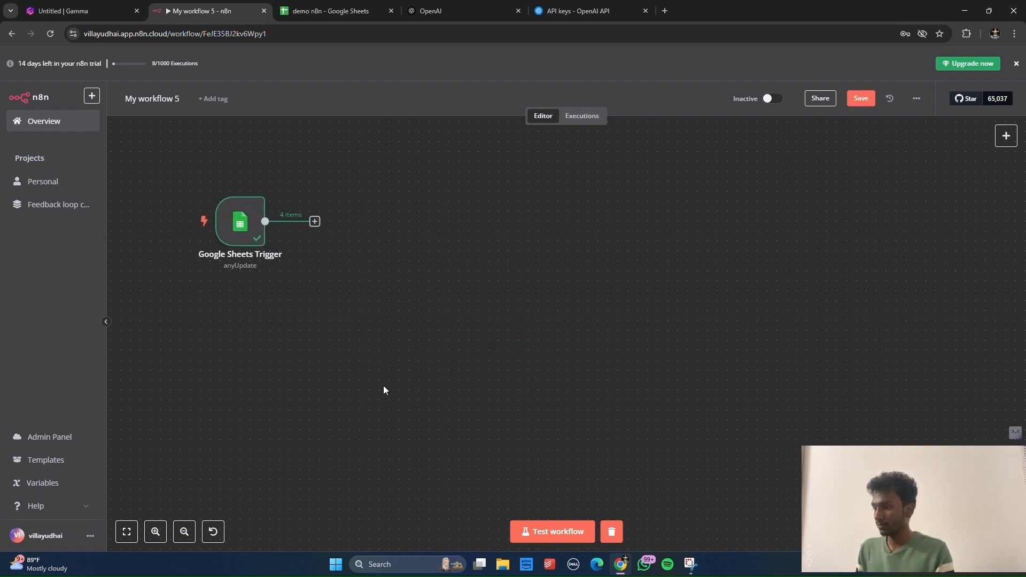
left_click(314, 221)
left_click(864, 204)
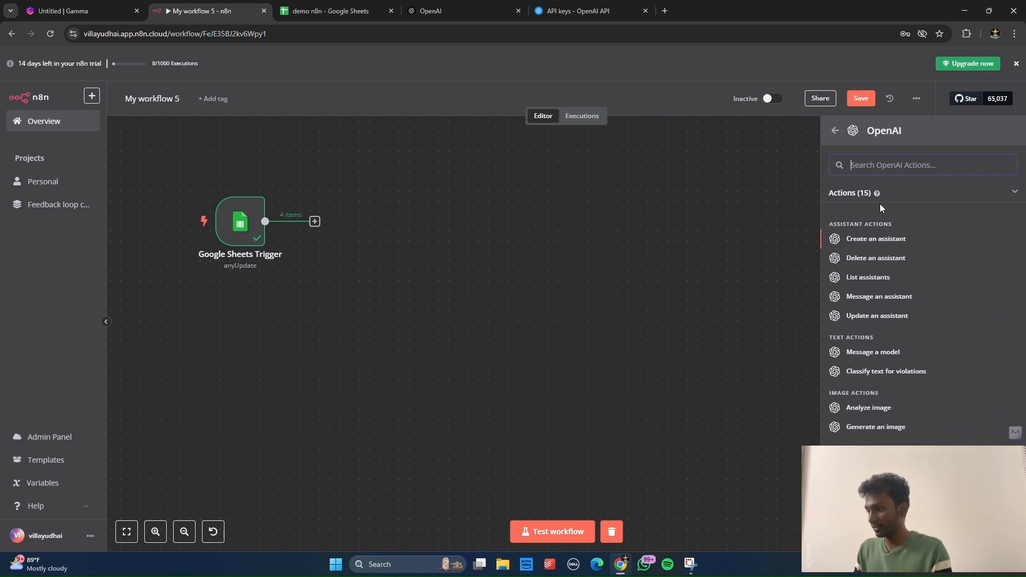
scroll(879, 208, "down", 1)
scroll(879, 209, "up", 1)
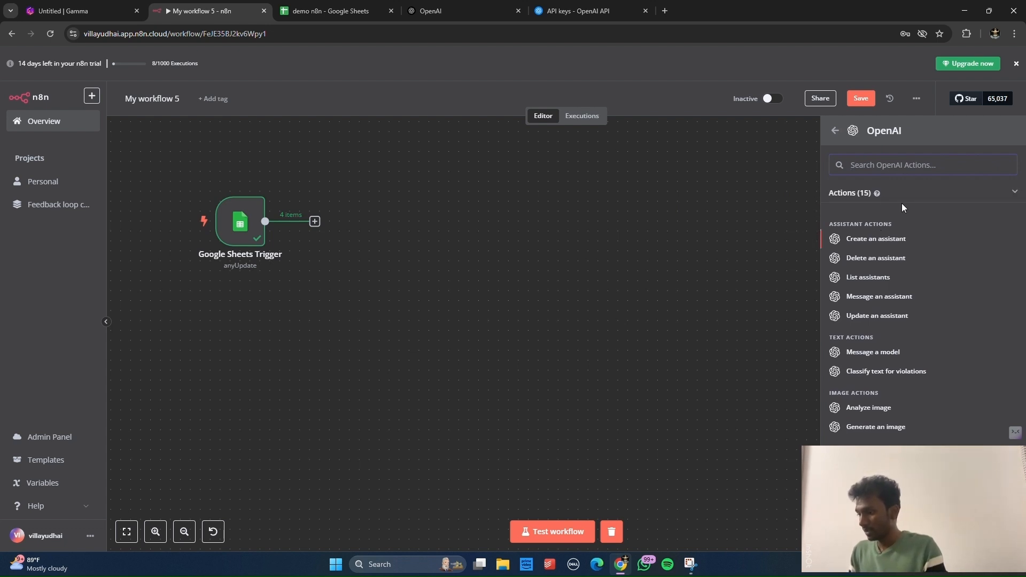
scroll(915, 208, "down", 1)
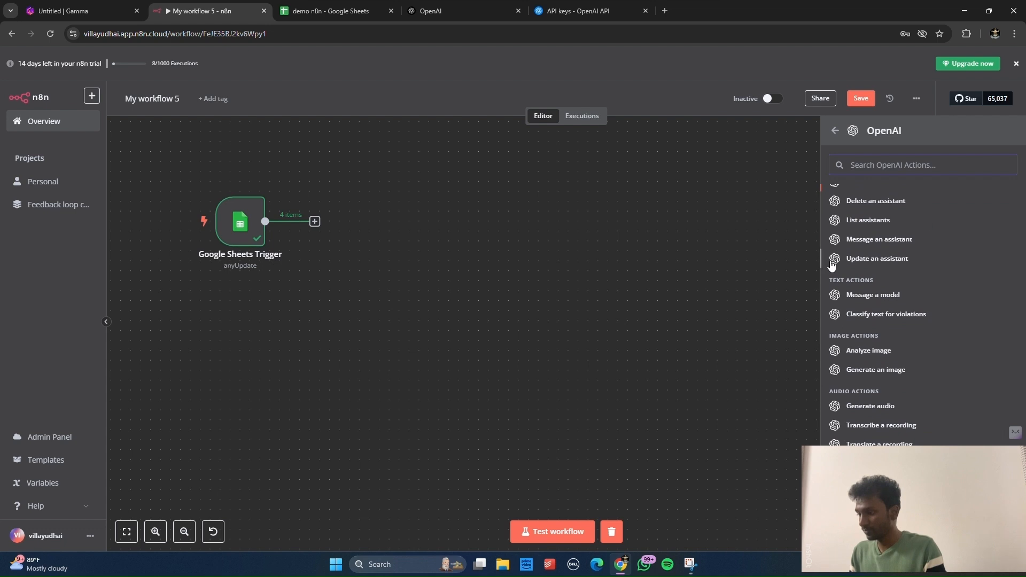
left_click(865, 298)
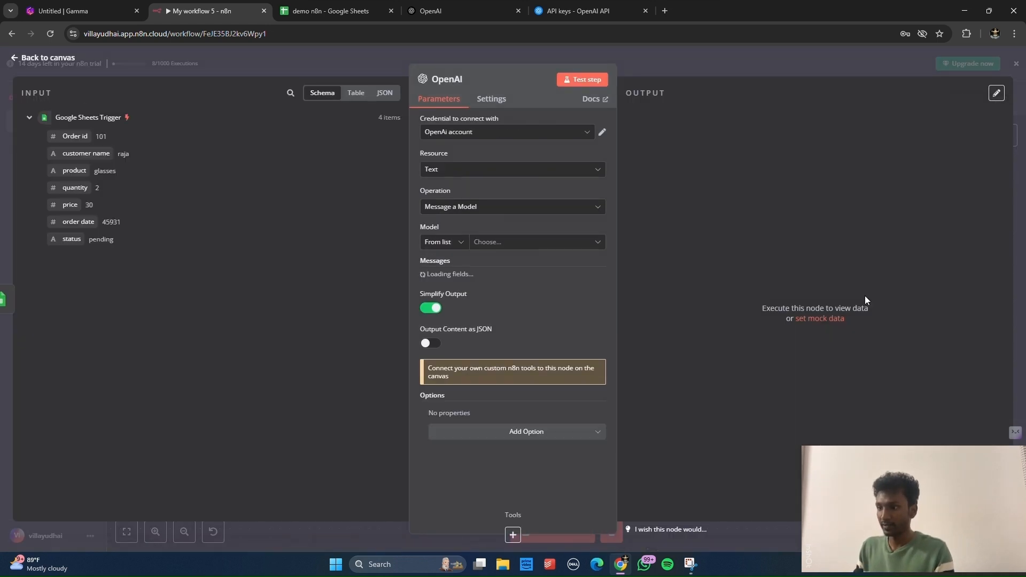
Step: Rename the OpenAI node to 'summarizer' and start a new OpenAI account 2 credential
left_click(449, 83)
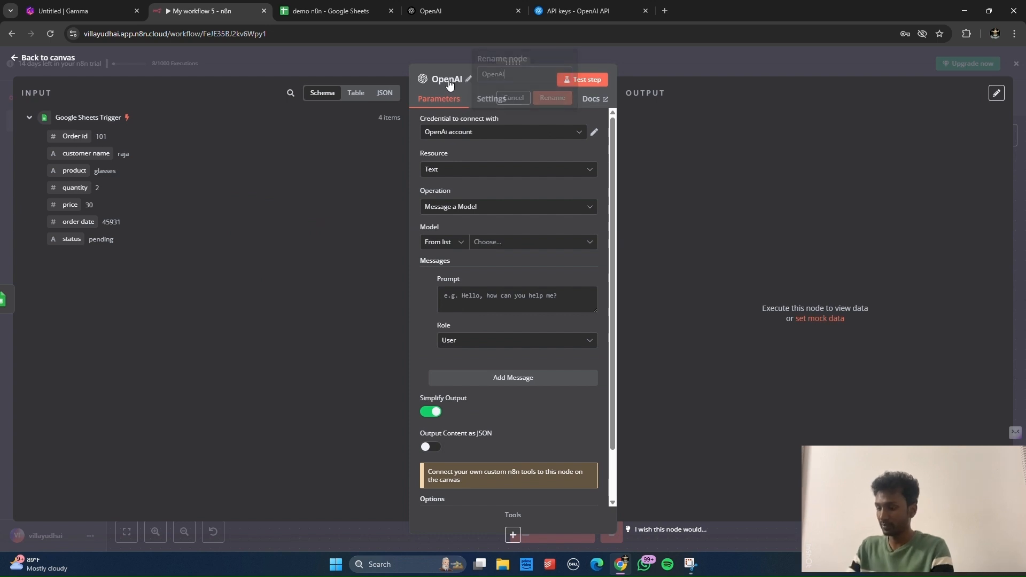
key("BackSpace")
key("BackSpace")
key("BackSpace")
key("BackSpace")
key("BackSpace")
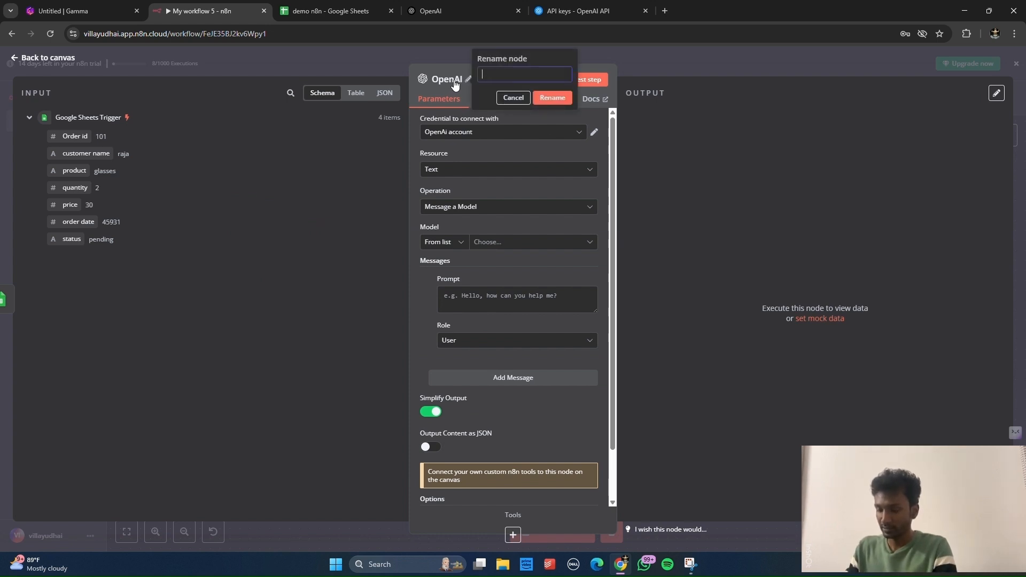
type("summar")
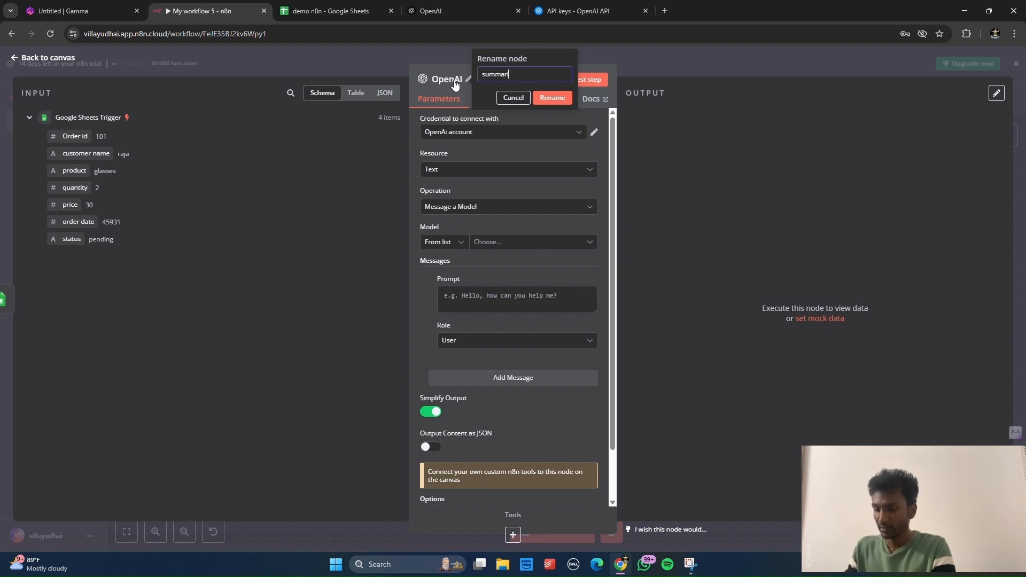
type("izer")
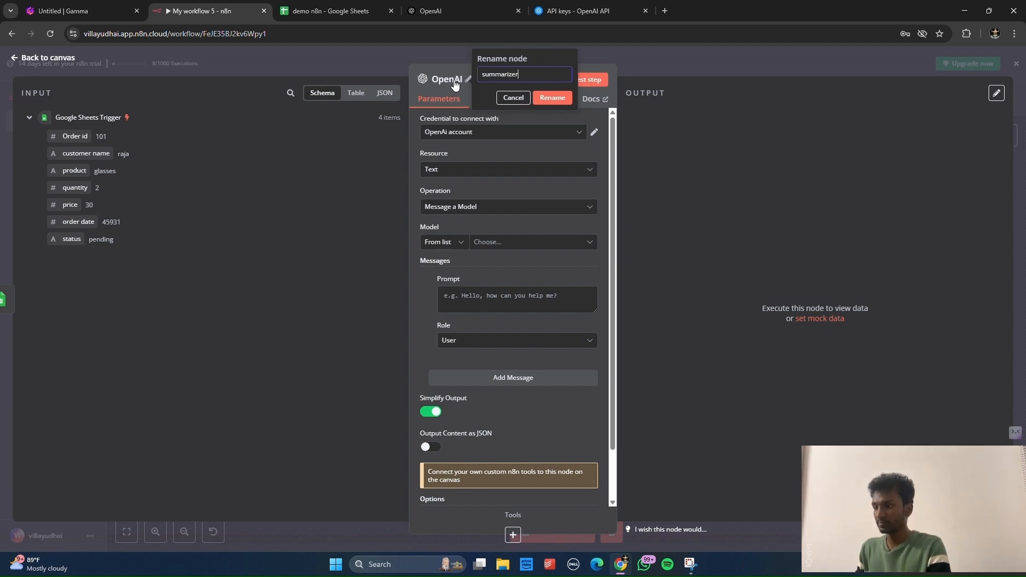
left_click(542, 100)
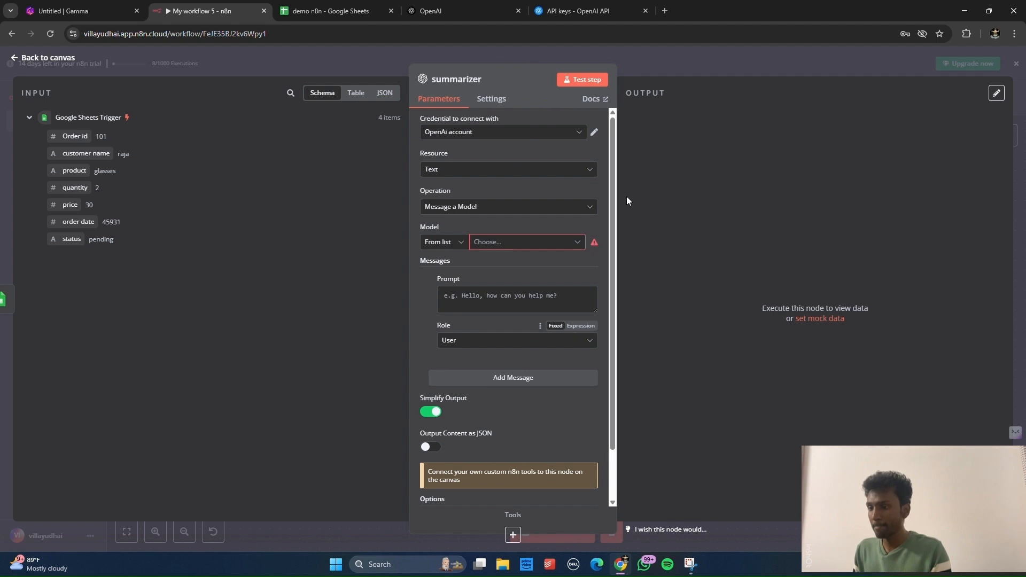
left_click(500, 139)
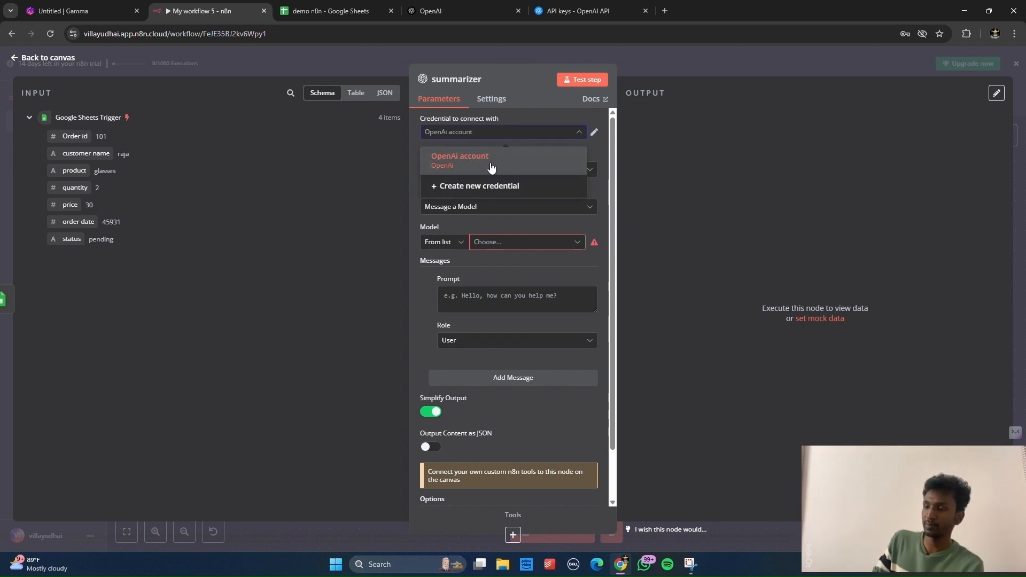
left_click(510, 187)
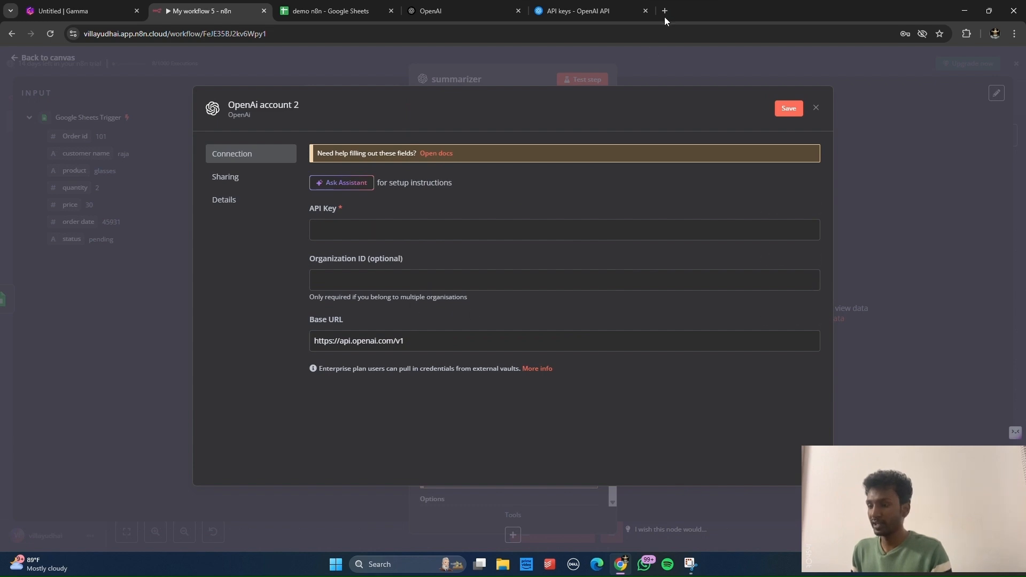
Step: Generate and copy an OpenAI secret key named 'demo n8n sum', then return to n8n
left_click(633, 12)
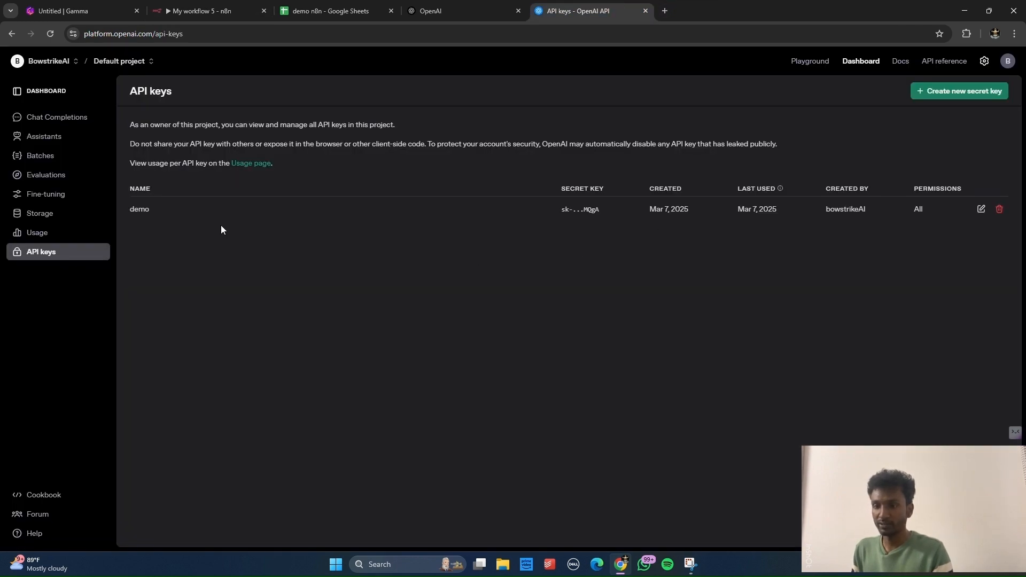
left_click(69, 94)
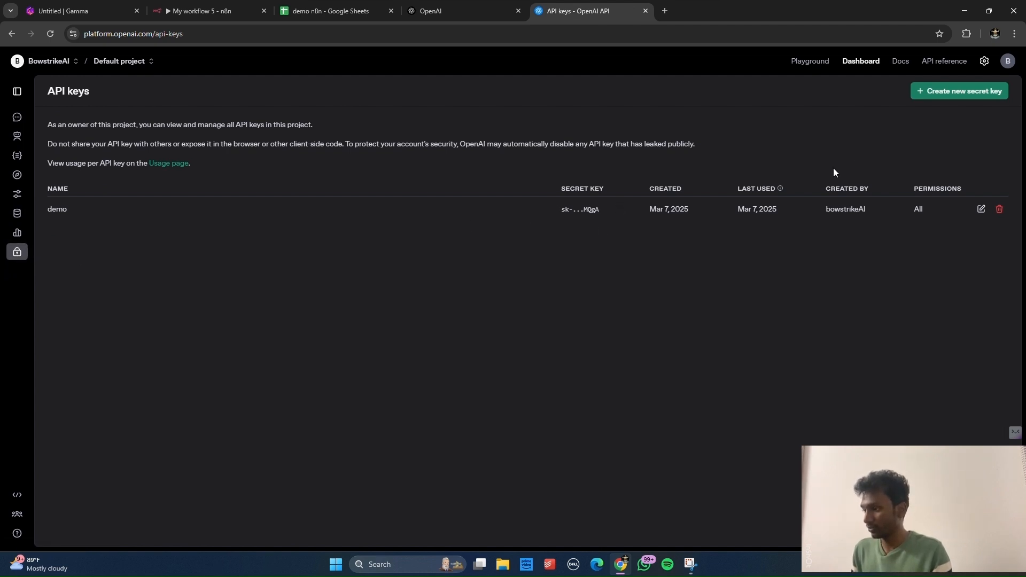
left_click(933, 96)
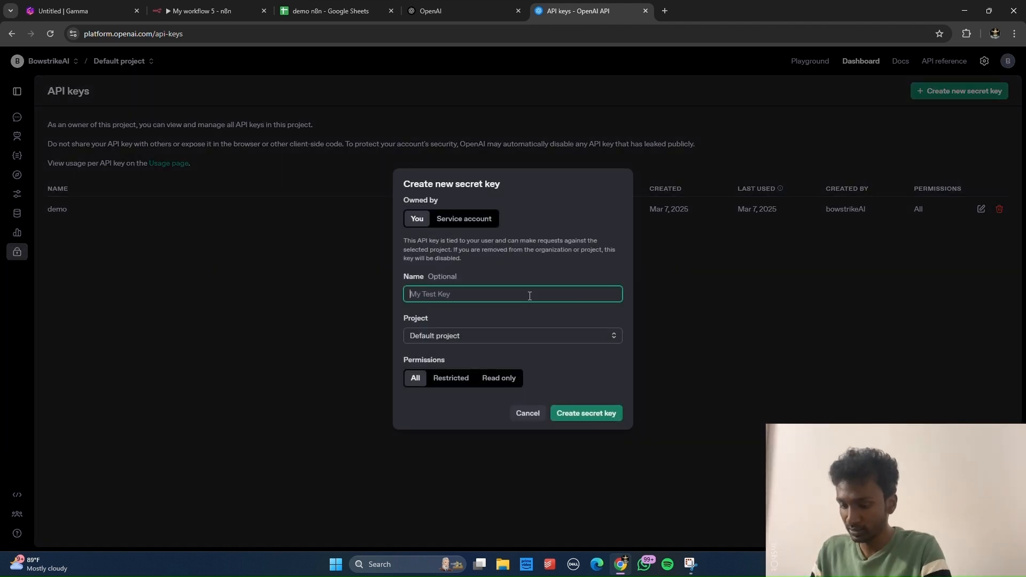
type("d")
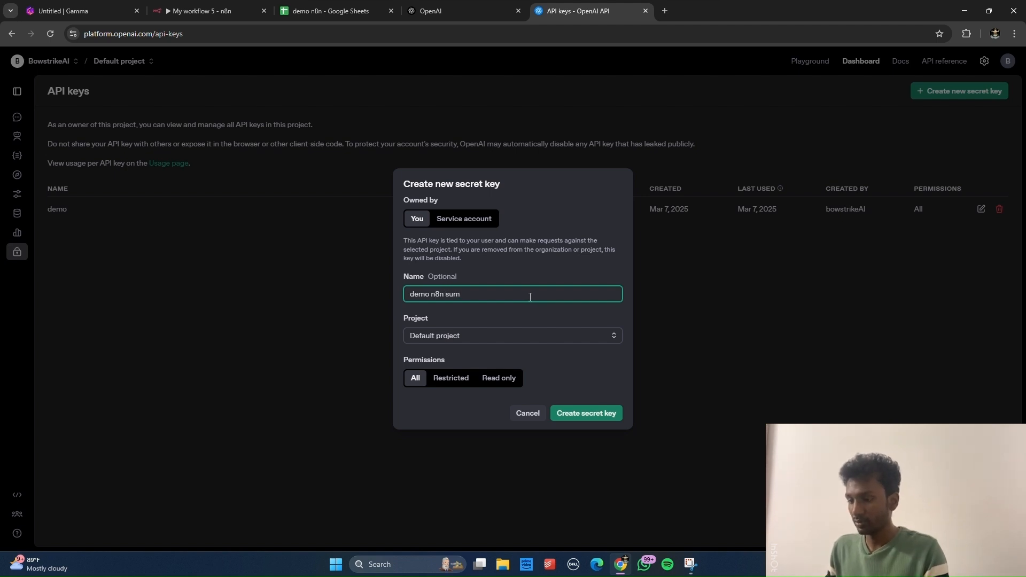
type("emo n8n sum")
left_click(600, 415)
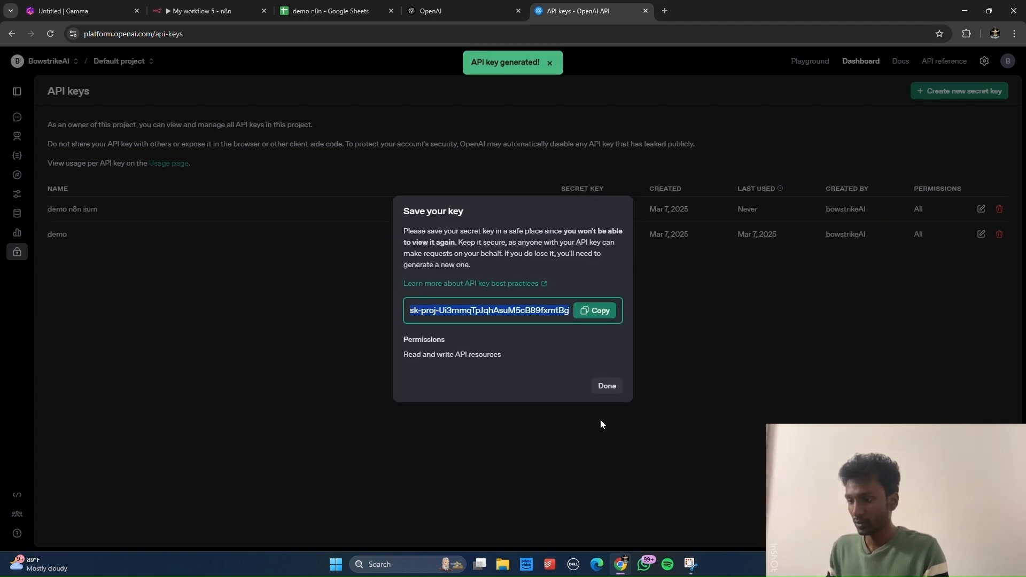
left_click(601, 316)
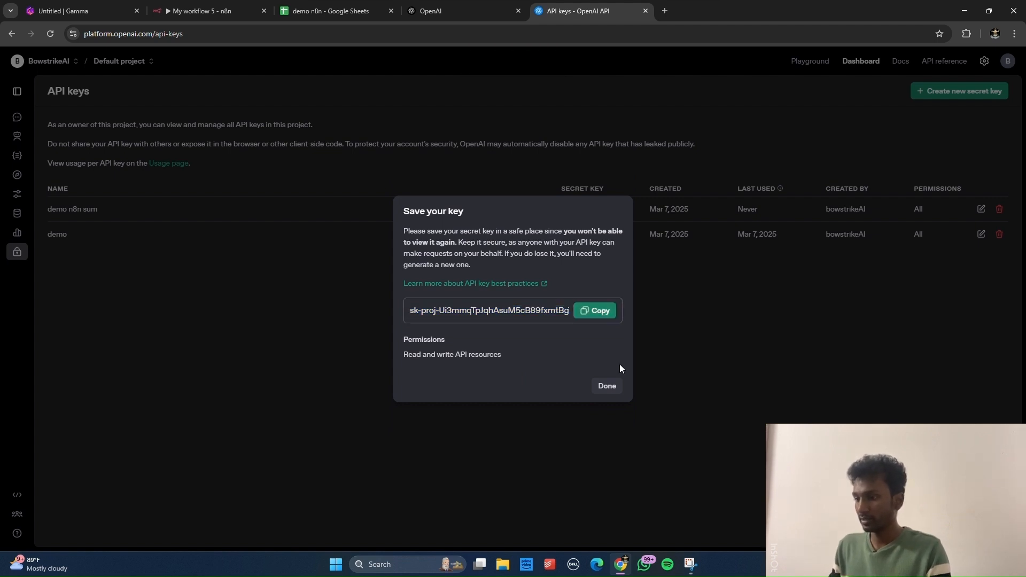
left_click(607, 392)
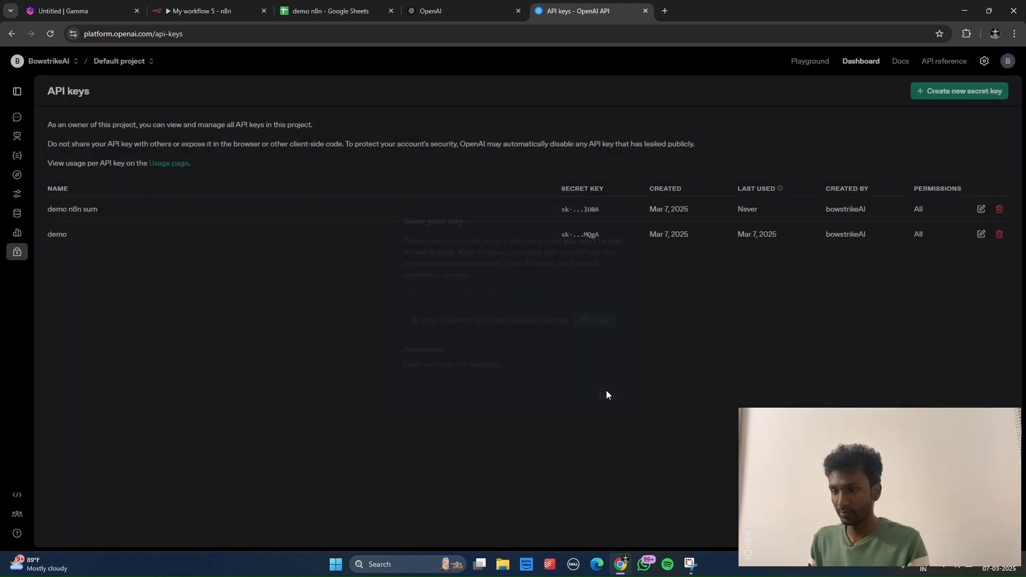
left_click(208, 11)
left_click(314, 222)
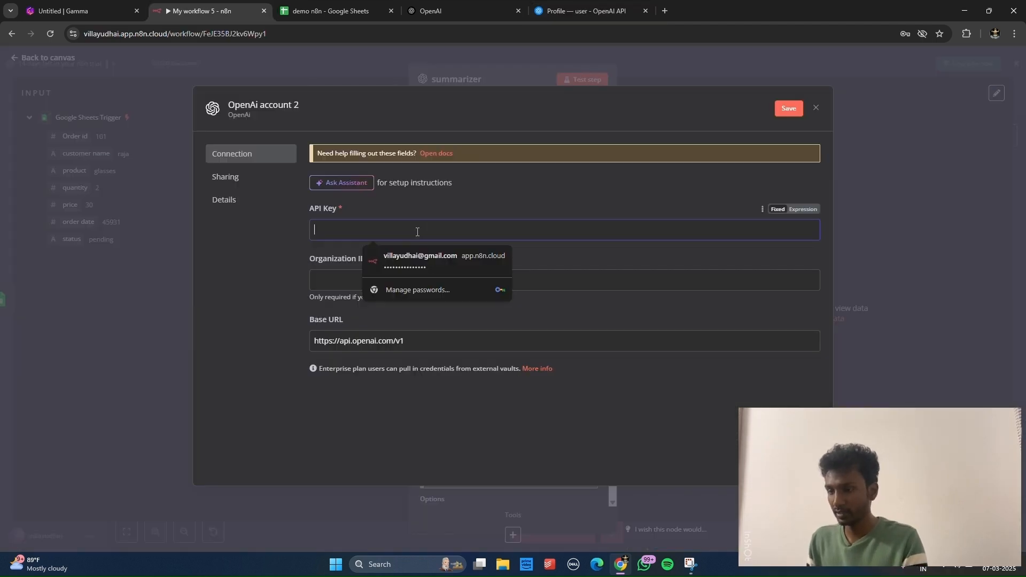
Step: Paste the new API key into the OpenAi account 2 credential, save it, and dismiss the browser password prompt
key("ctrl+v")
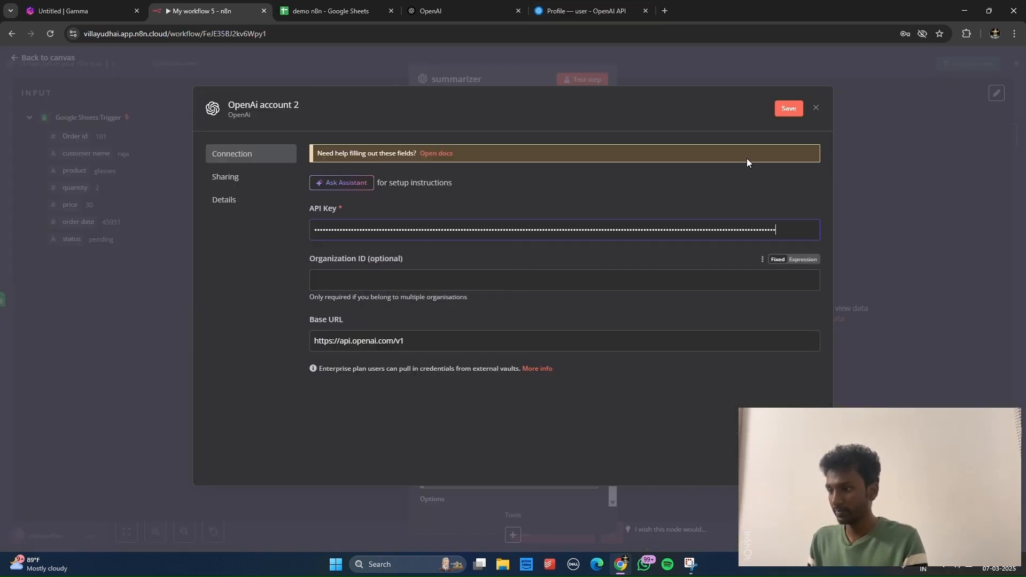
left_click(781, 111)
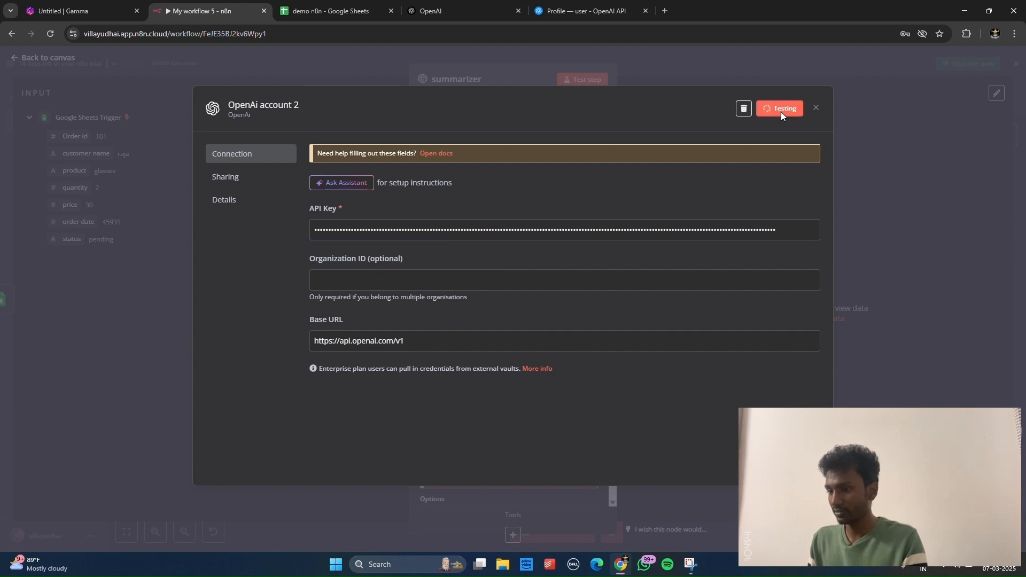
left_click(866, 281)
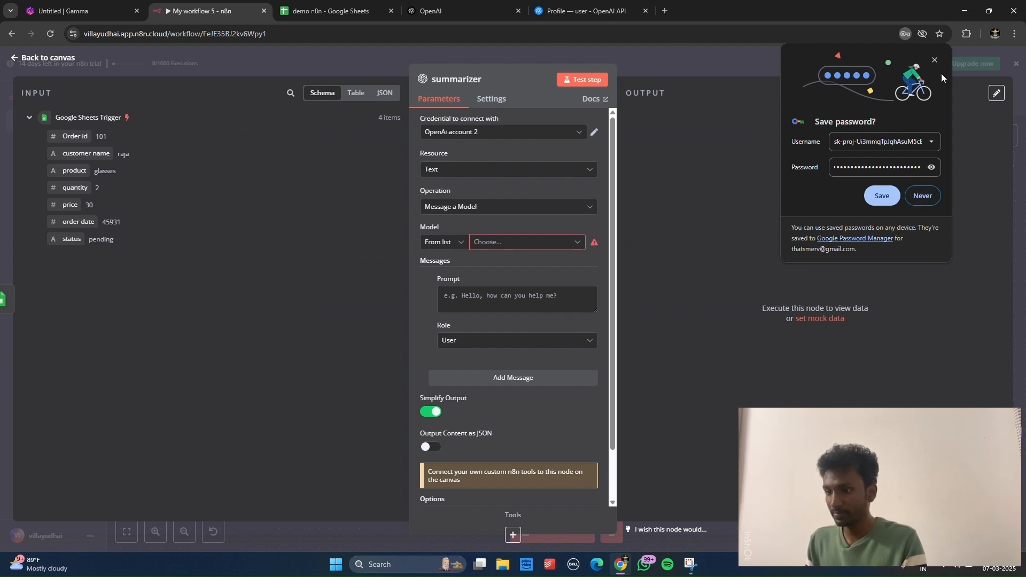
left_click(935, 61)
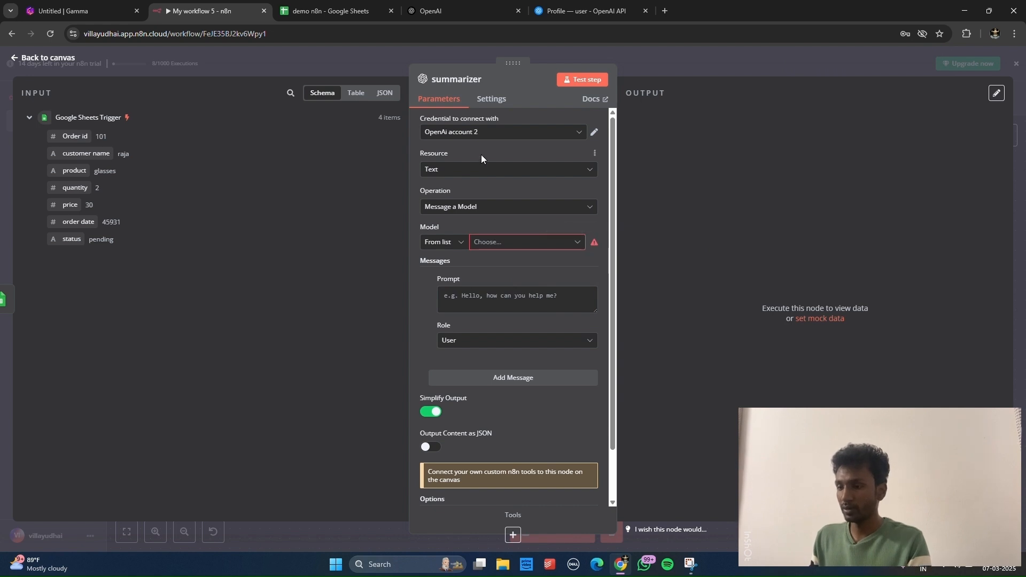
Step: Choose GPT-4O-MINI as the summarizer's model
left_click(512, 243)
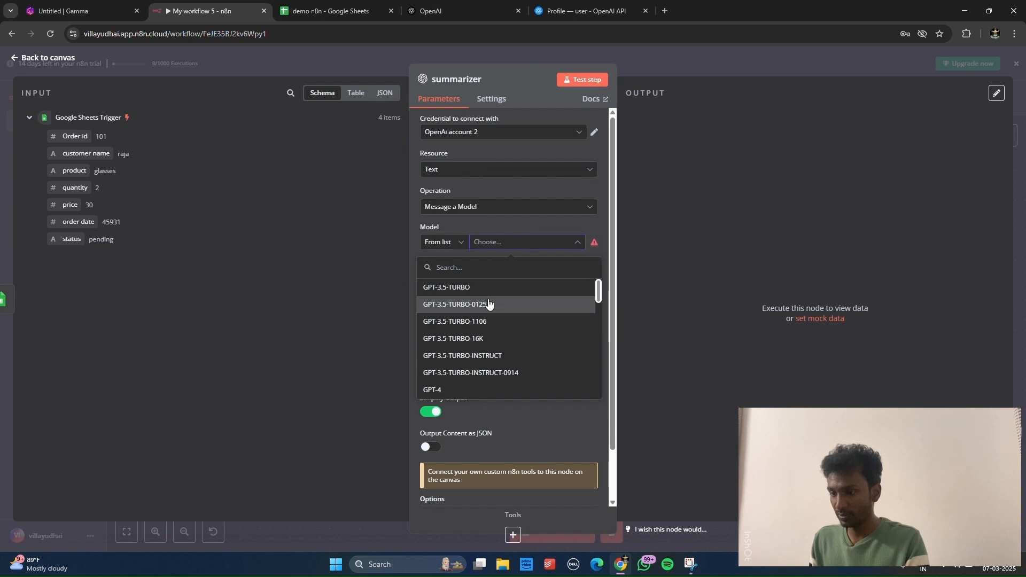
scroll(488, 306, "down", 4)
scroll(489, 306, "down", 5)
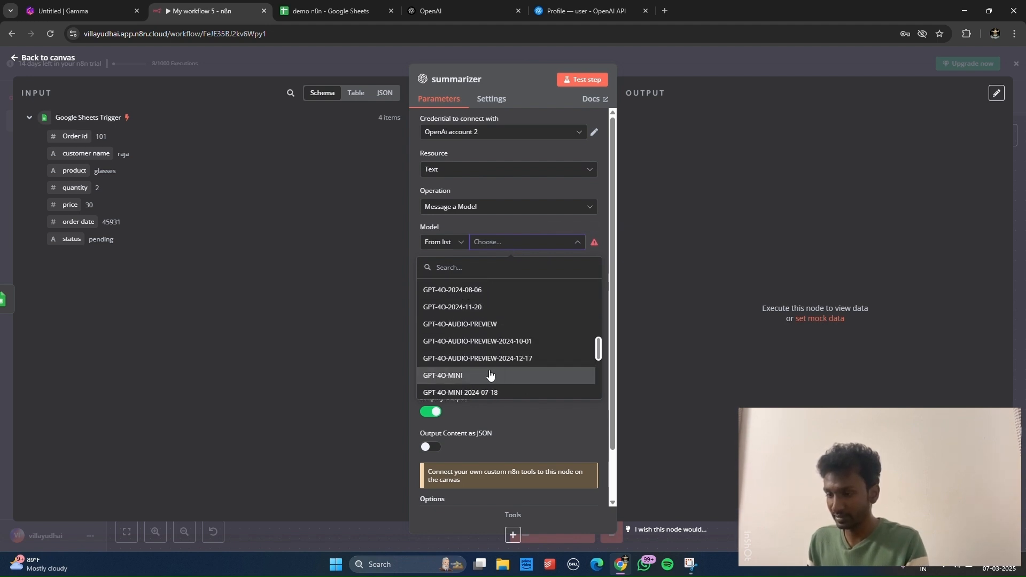
left_click(490, 375)
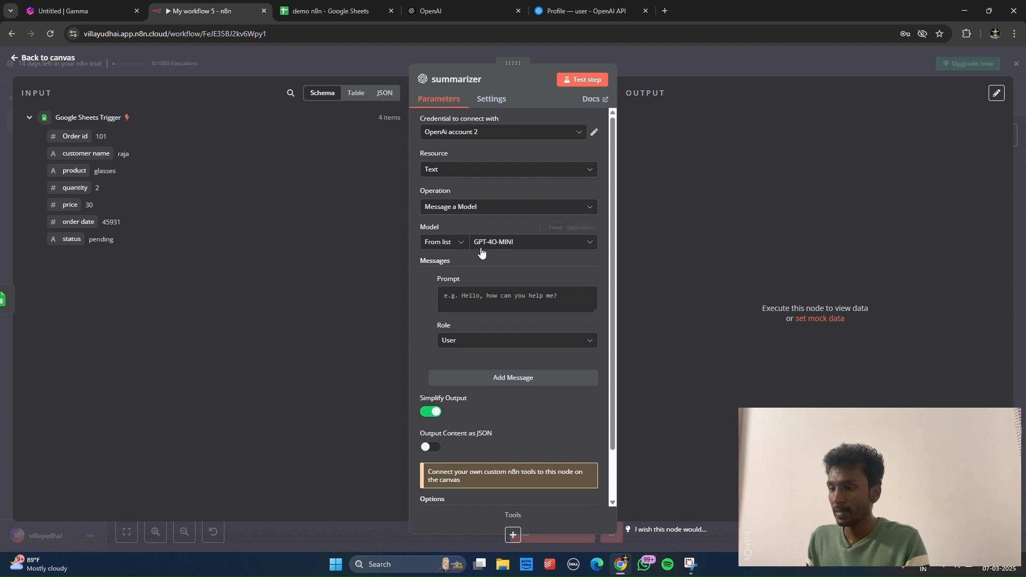
Step: Write the order-summary email prompt with order field labels, removing the blank line below orders:
left_click(473, 295)
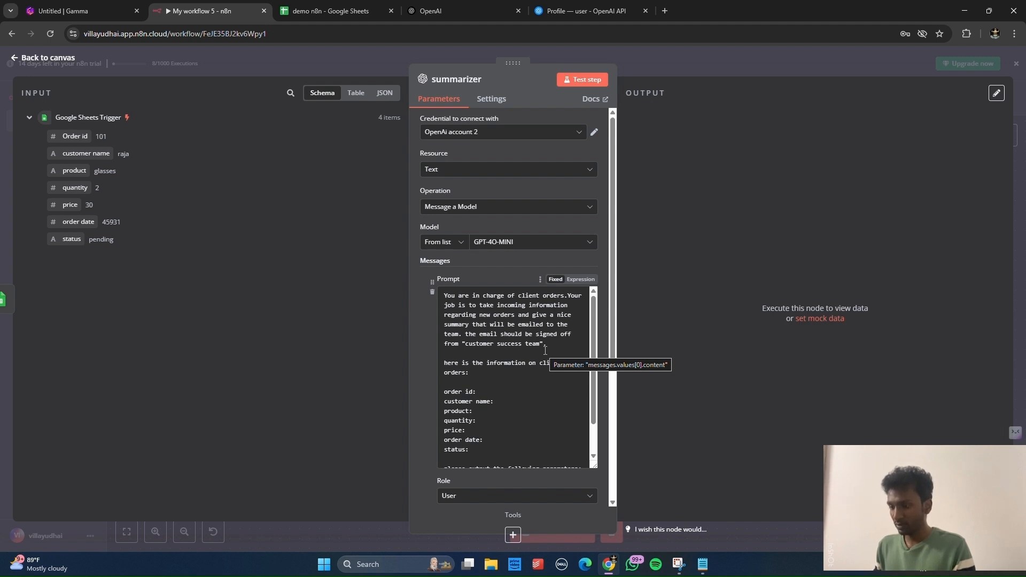
scroll(534, 345, "down", 2)
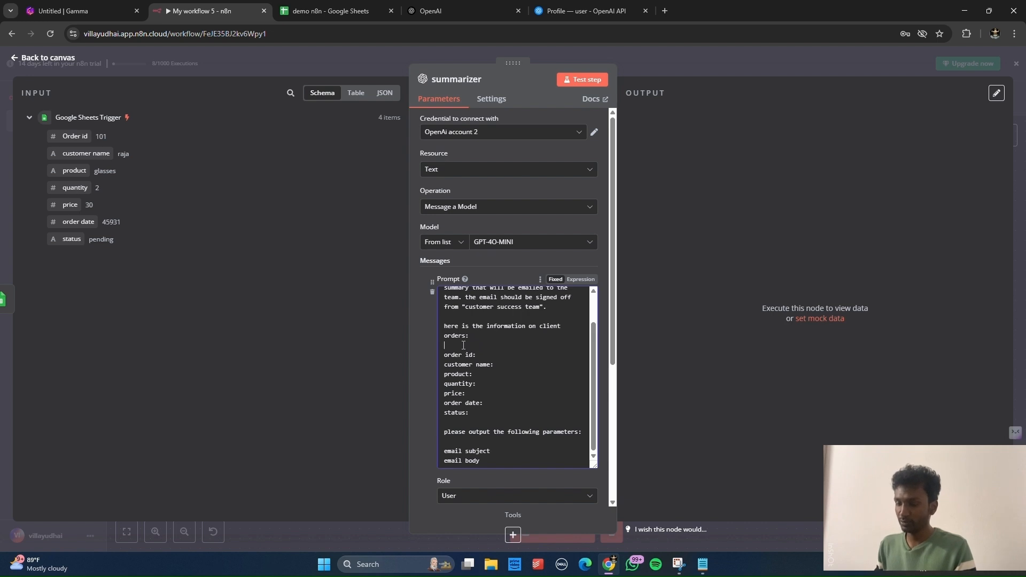
left_click(463, 345)
key("BackSpace")
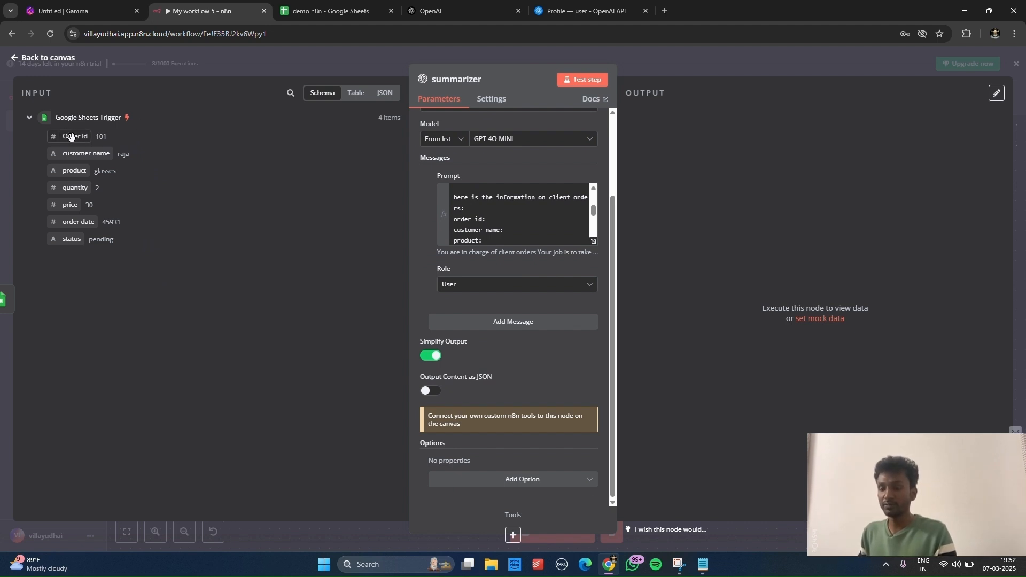
Step: Map Order id, customer name, product, quantity, price, order date and status from the trigger into the prompt lines
left_click_drag(71, 137, 514, 219)
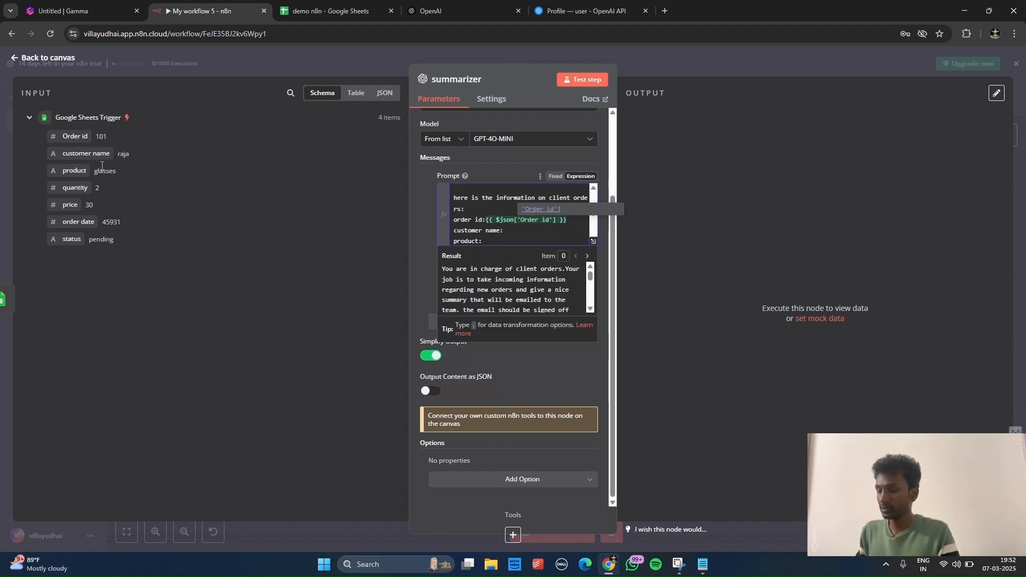
left_click_drag(95, 154, 550, 231)
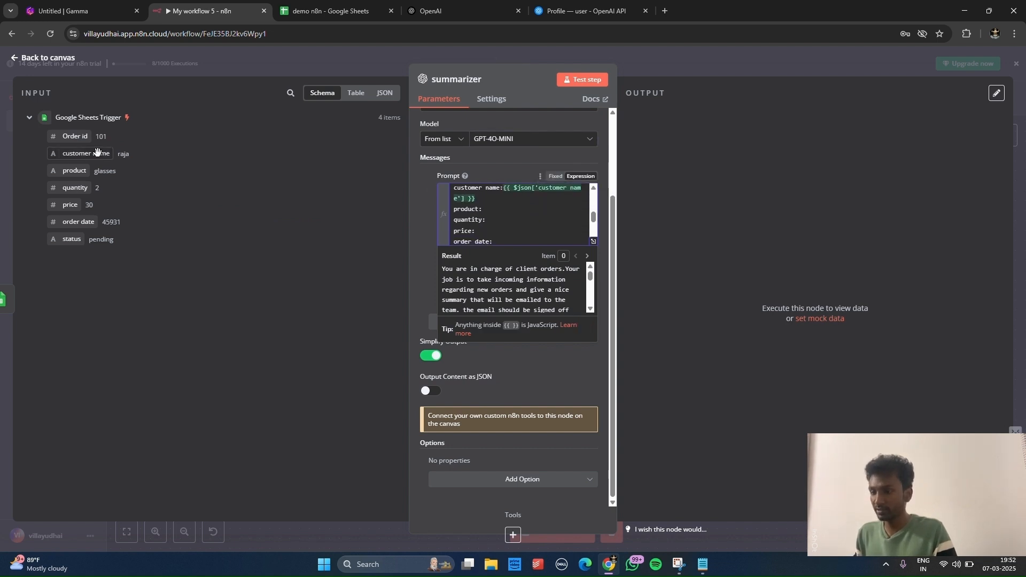
left_click_drag(82, 170, 537, 211)
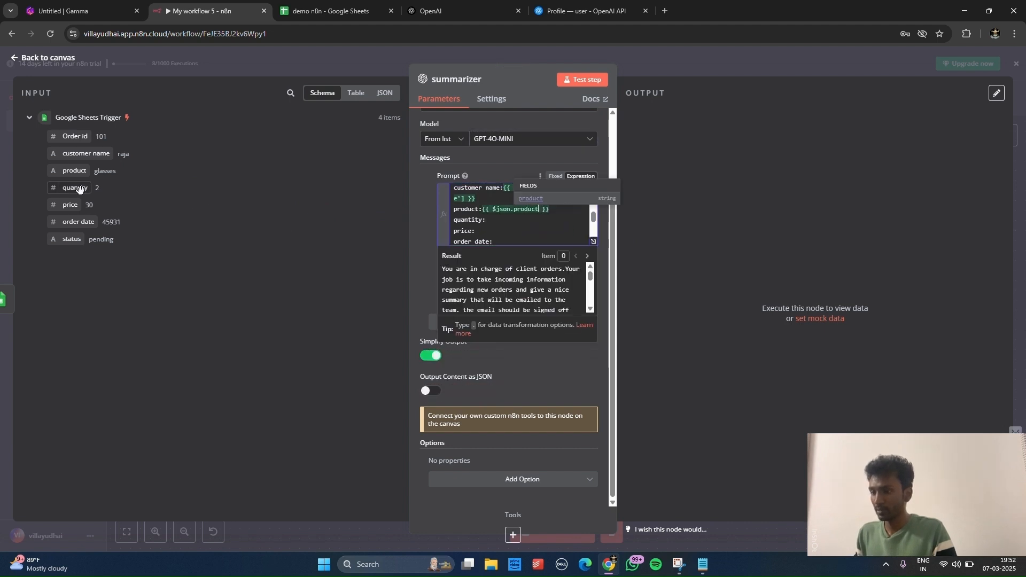
left_click_drag(78, 187, 512, 221)
left_click_drag(67, 206, 505, 231)
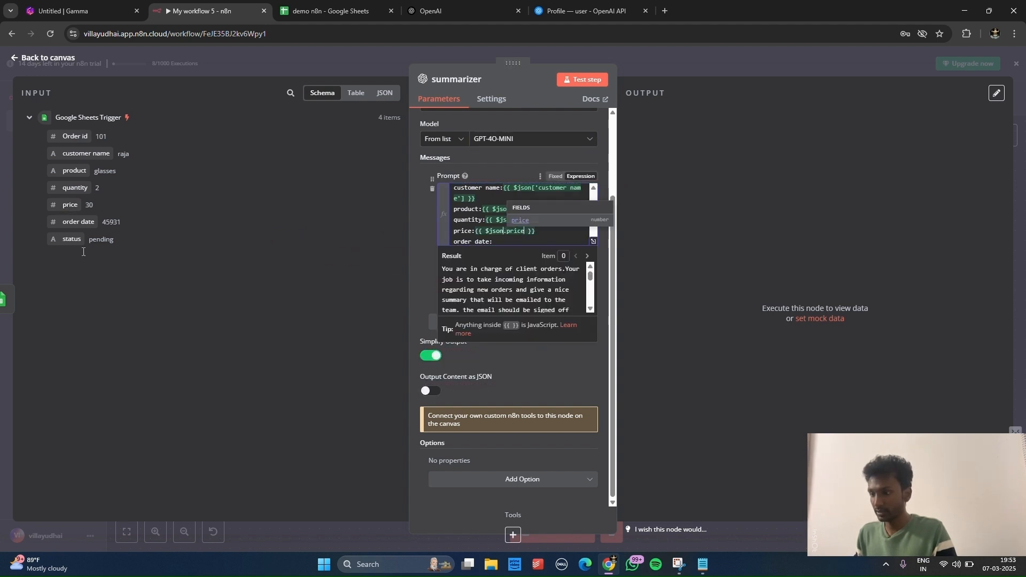
left_click_drag(74, 225, 534, 243)
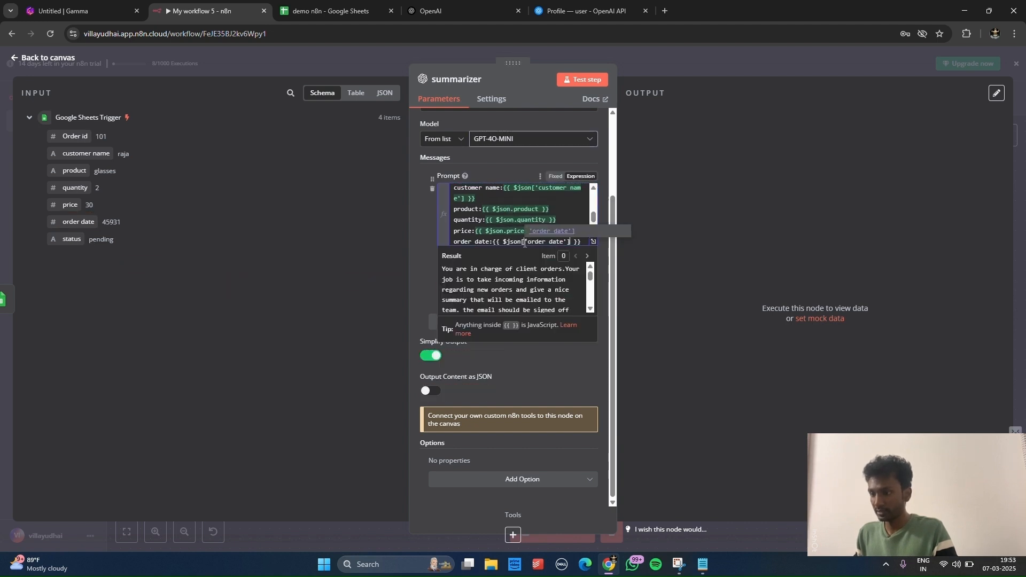
scroll(501, 214, "down", 3)
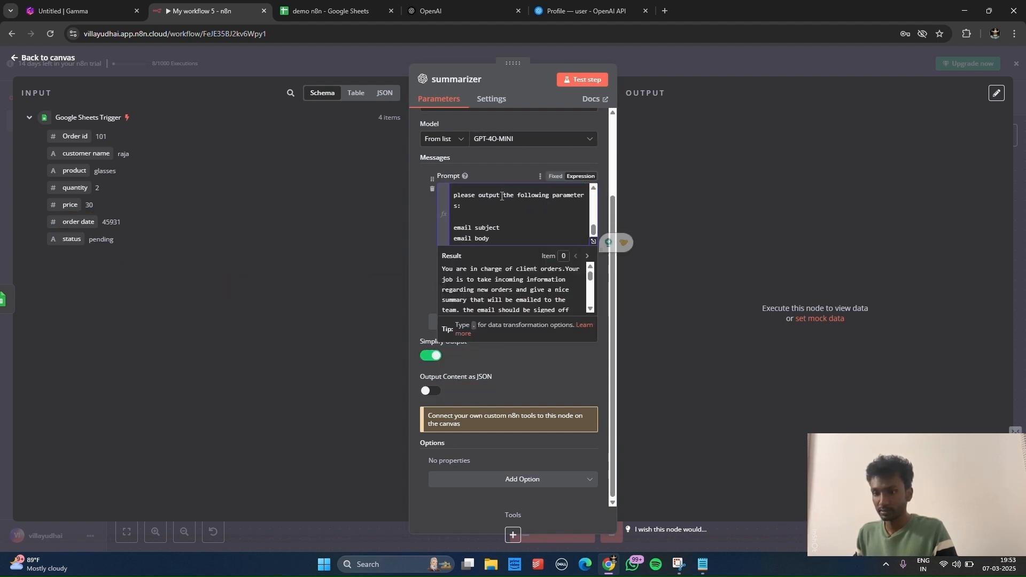
scroll(473, 209, "up", 3)
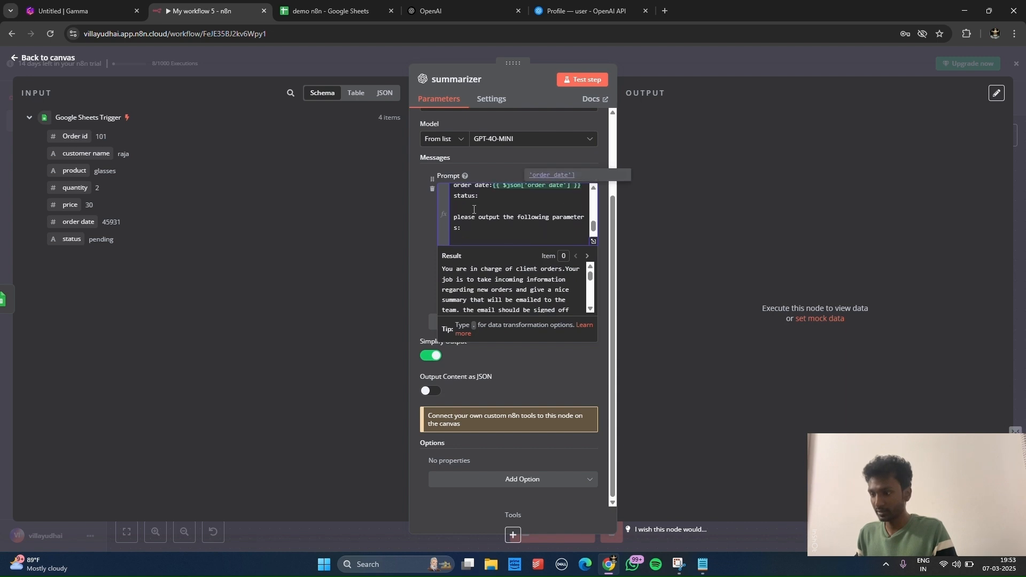
left_click(470, 200)
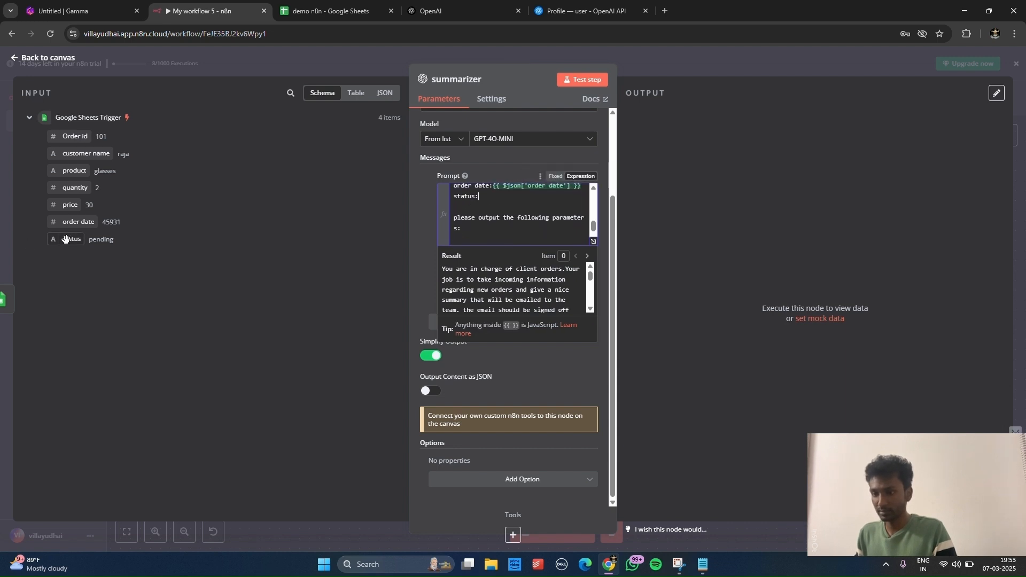
left_click_drag(64, 240, 489, 199)
left_click(256, 298)
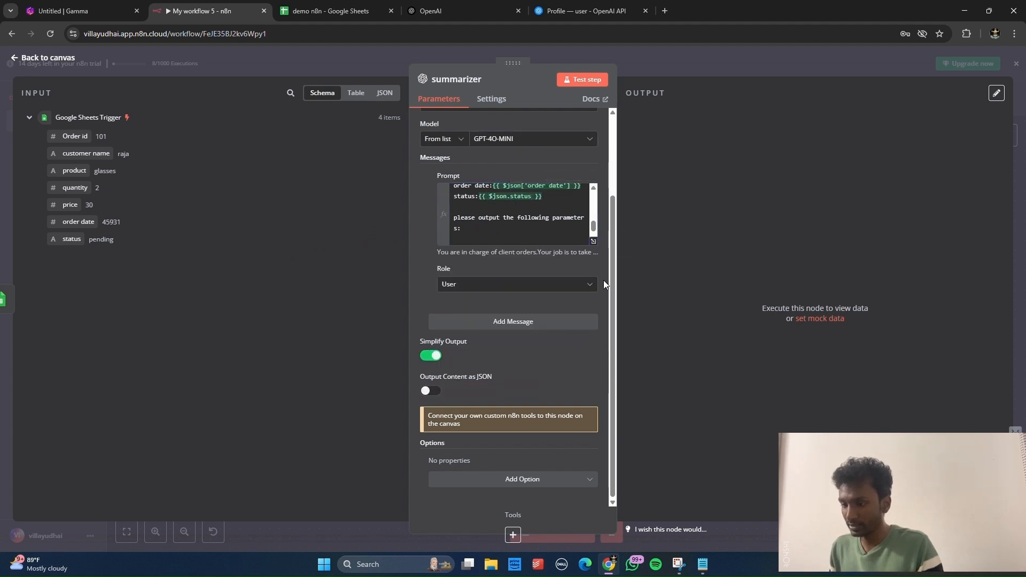
Step: Set the message role to System and test-run the summarizer, producing 4 order-summary emails
left_click(493, 288)
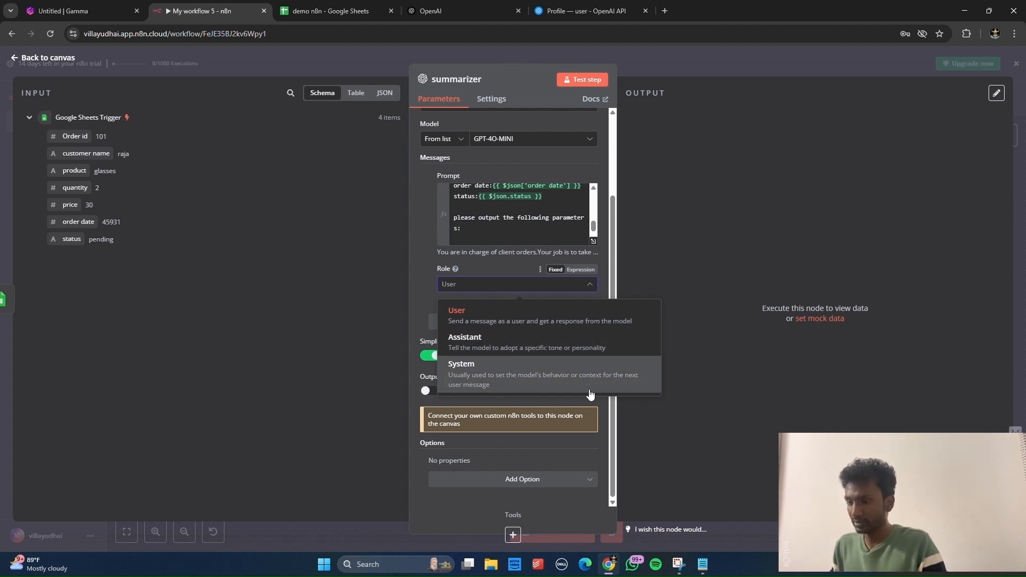
left_click(590, 394)
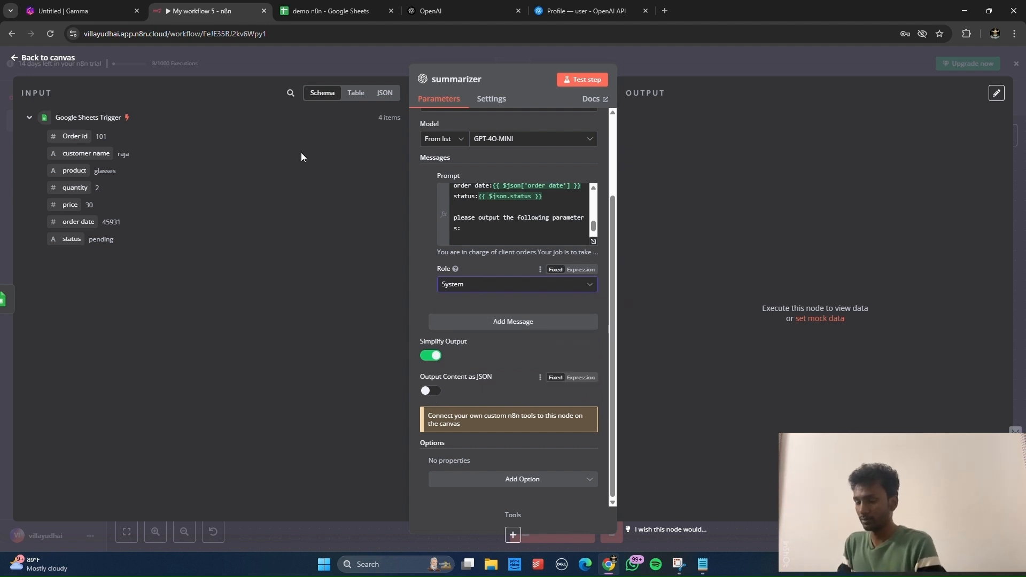
left_click(584, 79)
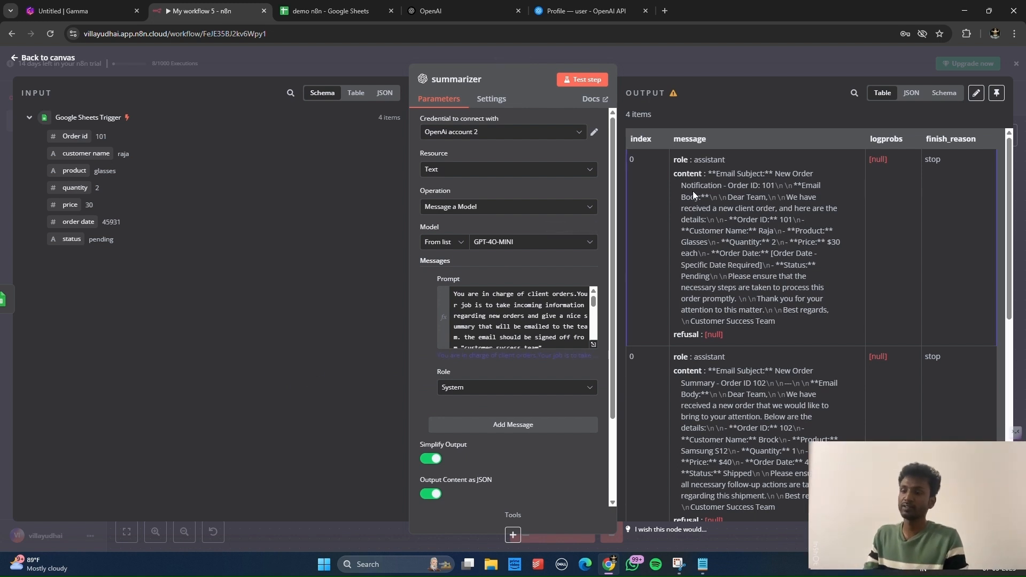
key("Escape")
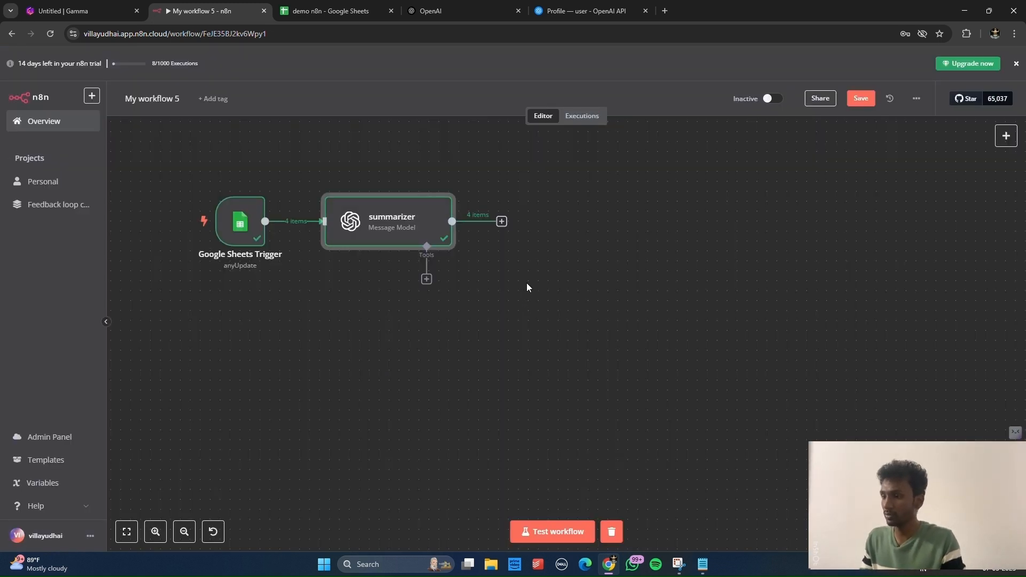
Step: Open the OpenAI Platform billing overview through the account profile page
left_click(587, 11)
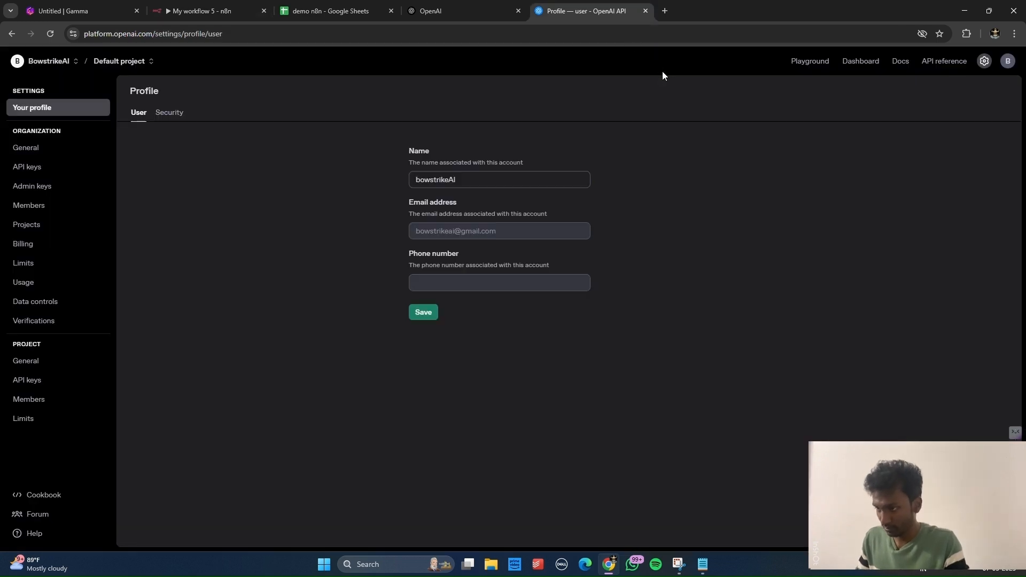
left_click(1009, 63)
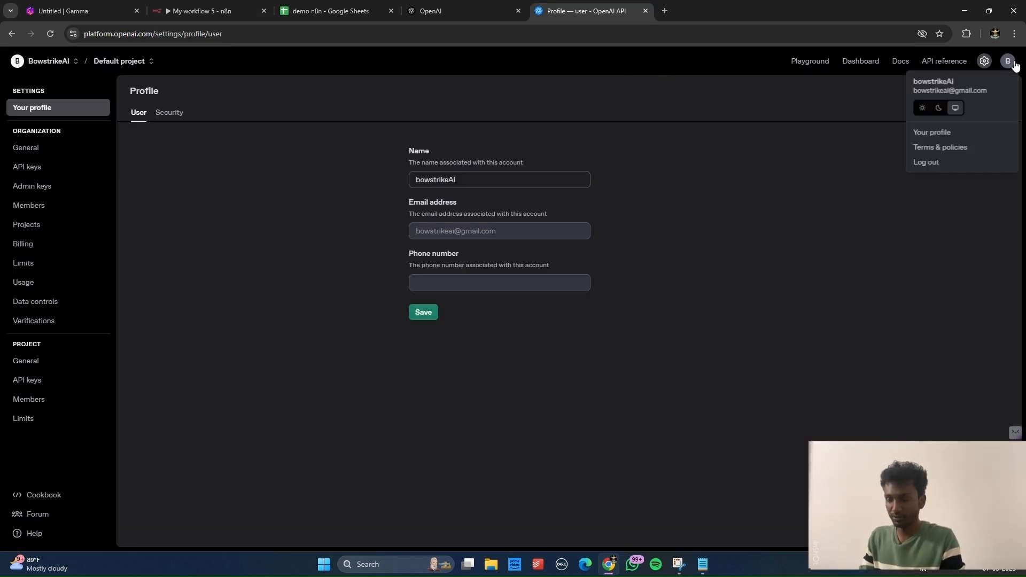
left_click(978, 133)
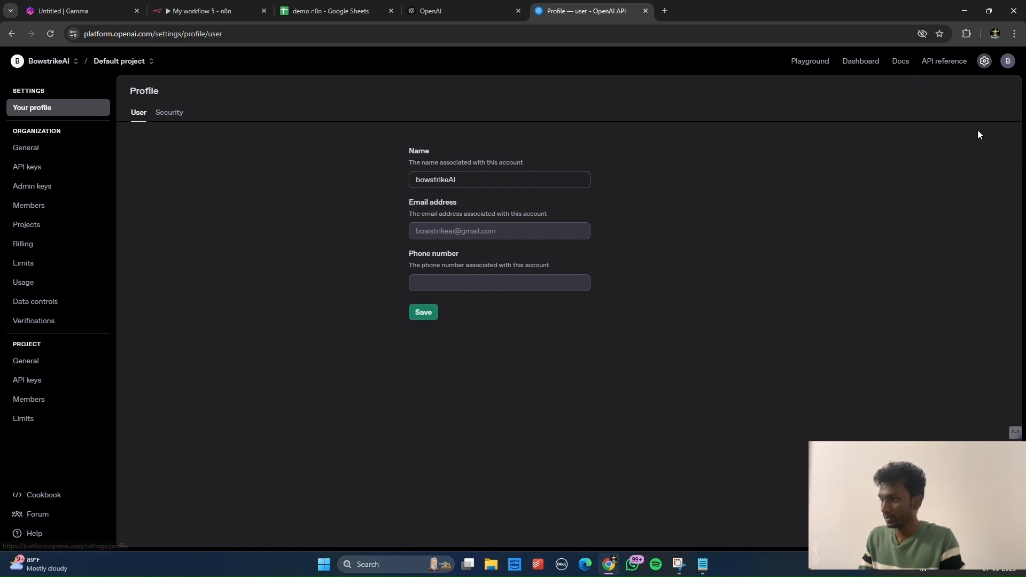
left_click(58, 250)
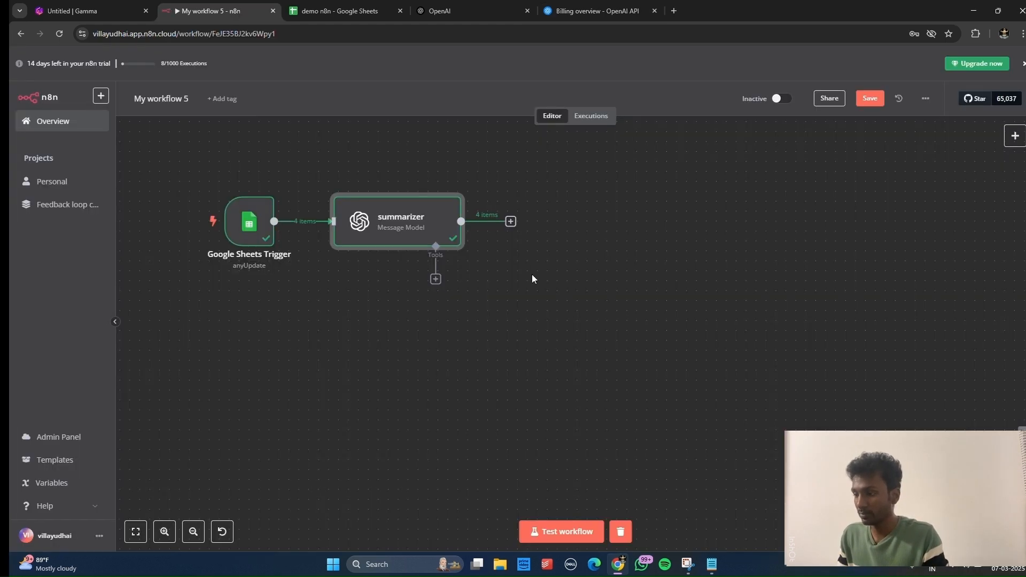
Step: Add a Gmail send-message node after the summarizer
left_click(510, 221)
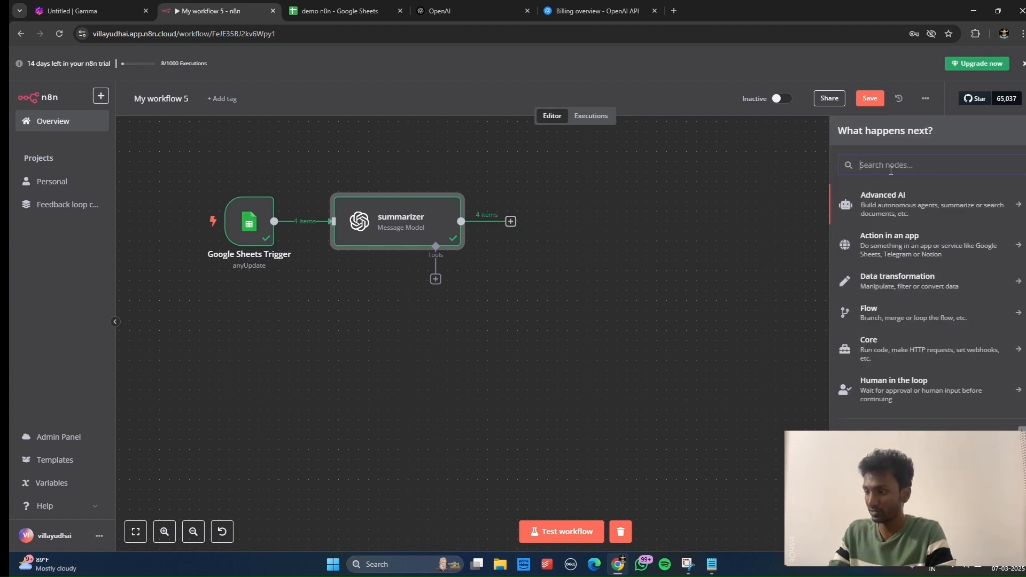
type("gmail")
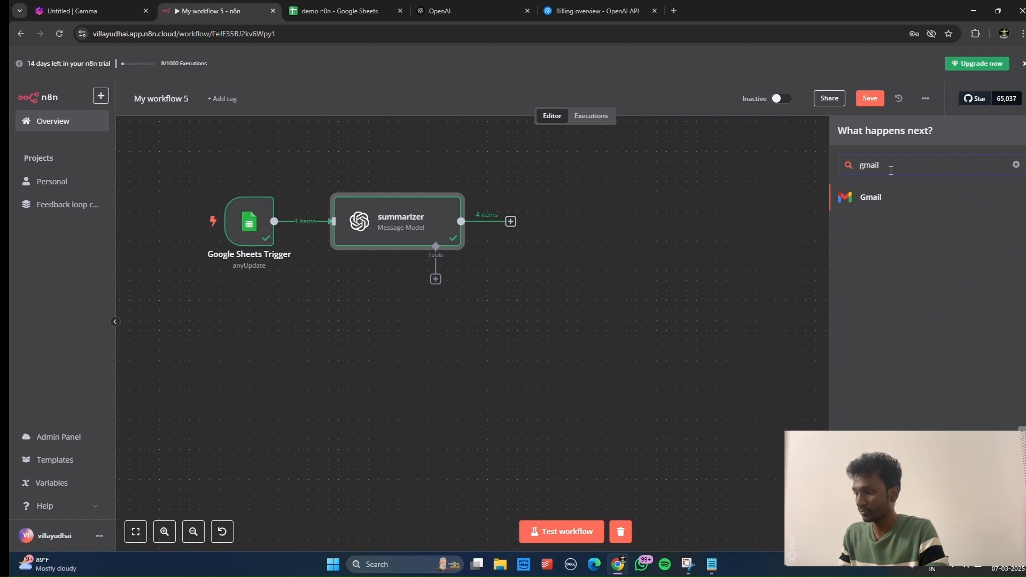
left_click(885, 199)
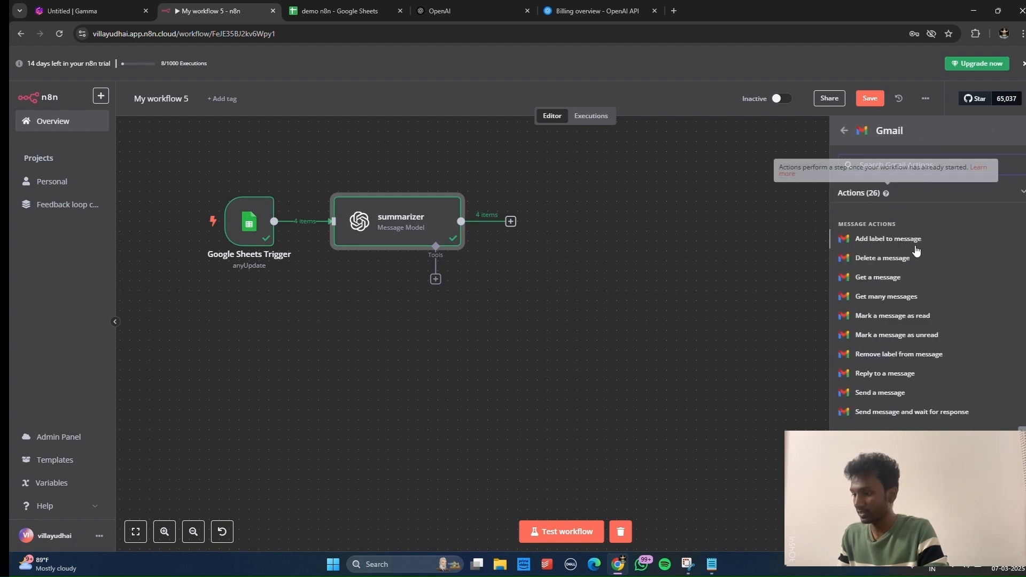
left_click(866, 391)
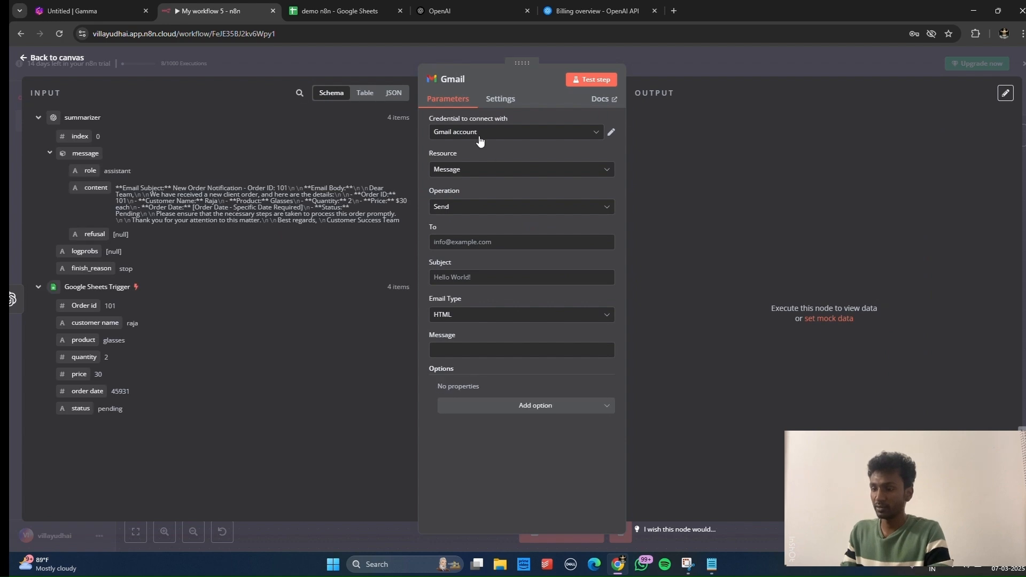
Step: Create a new Gmail account 2 credential by signing in with Google and approving access
left_click(480, 136)
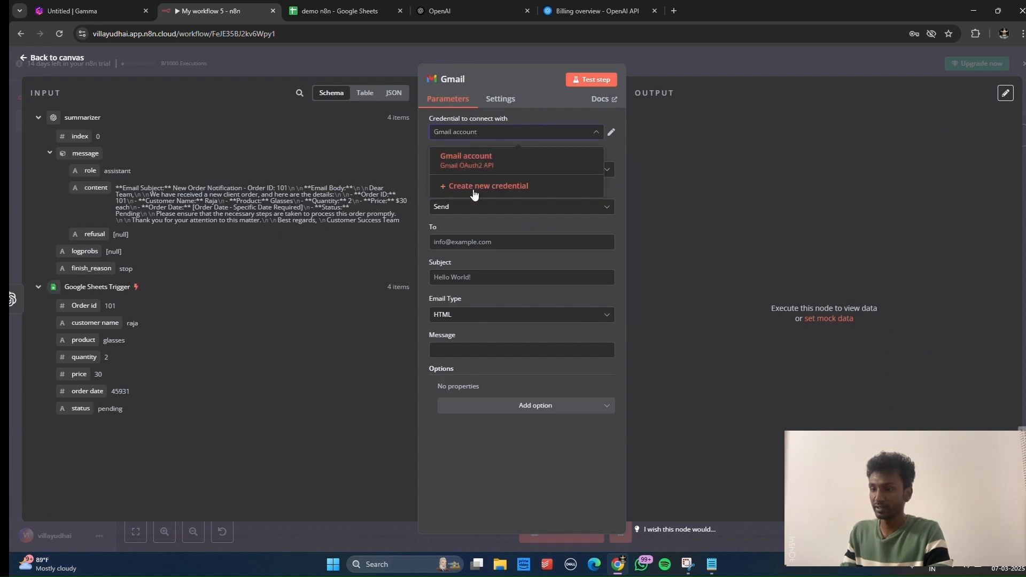
left_click(474, 193)
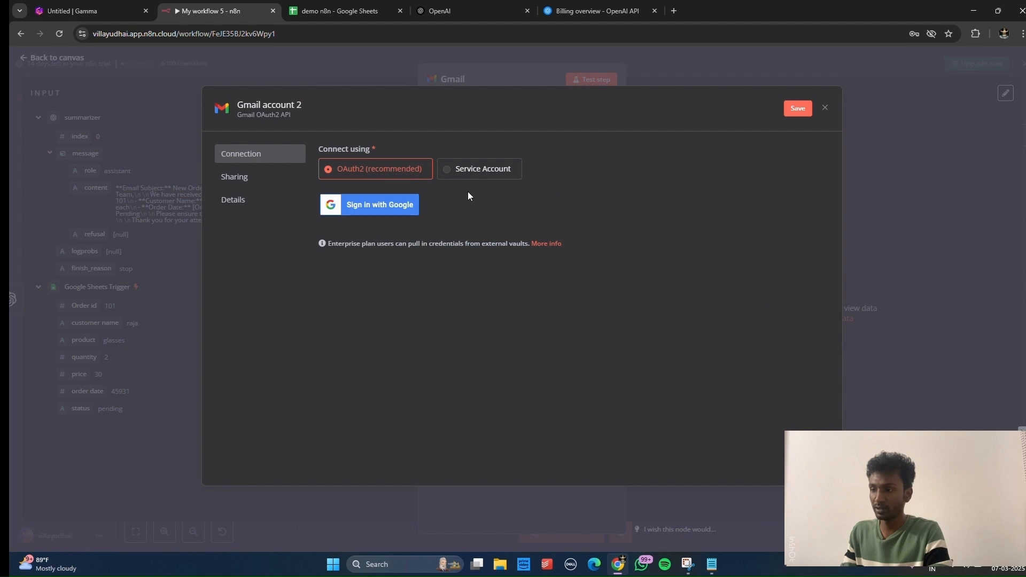
left_click(394, 215)
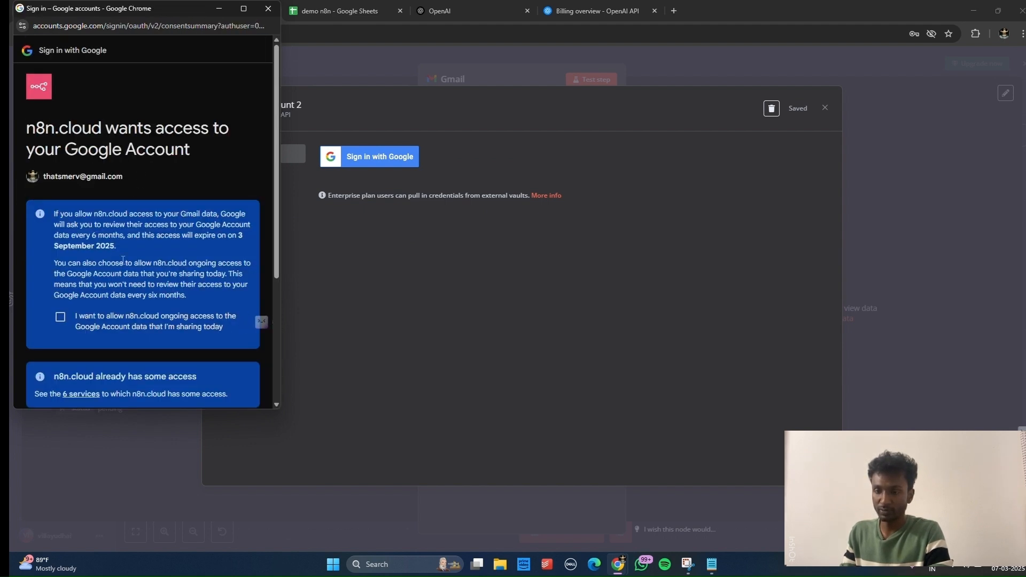
scroll(122, 260, "down", 3)
left_click(60, 145)
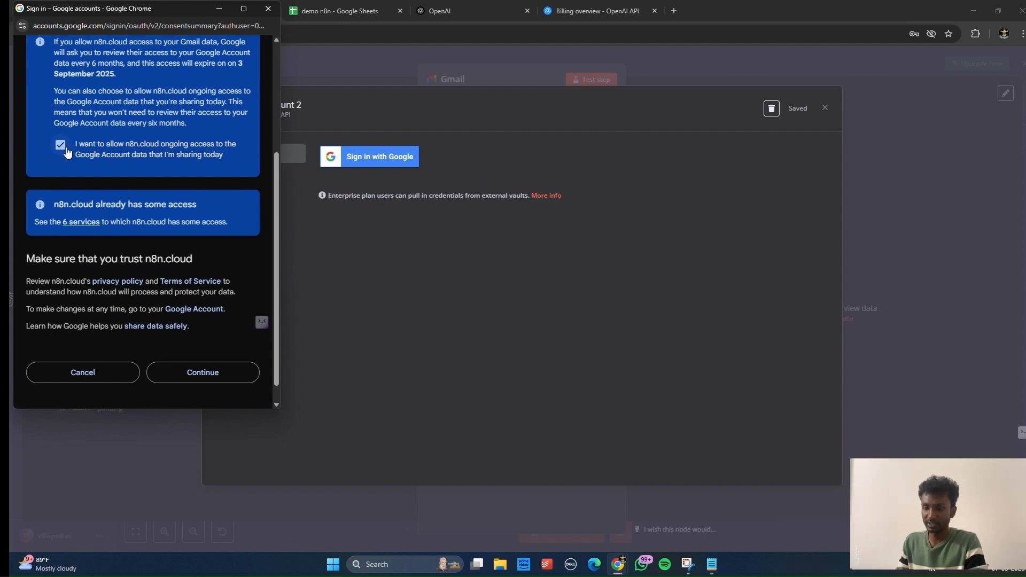
left_click(187, 377)
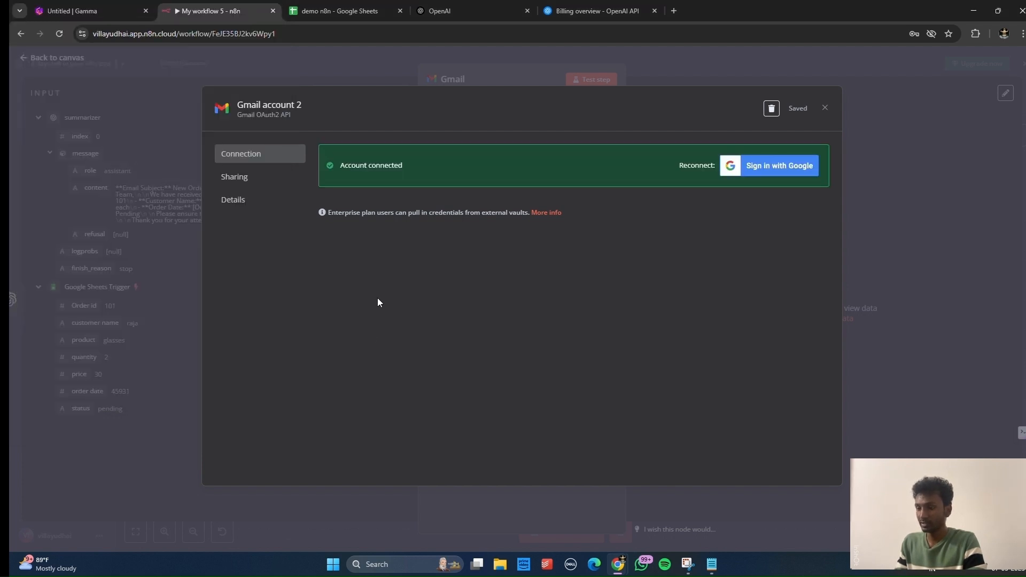
left_click(882, 274)
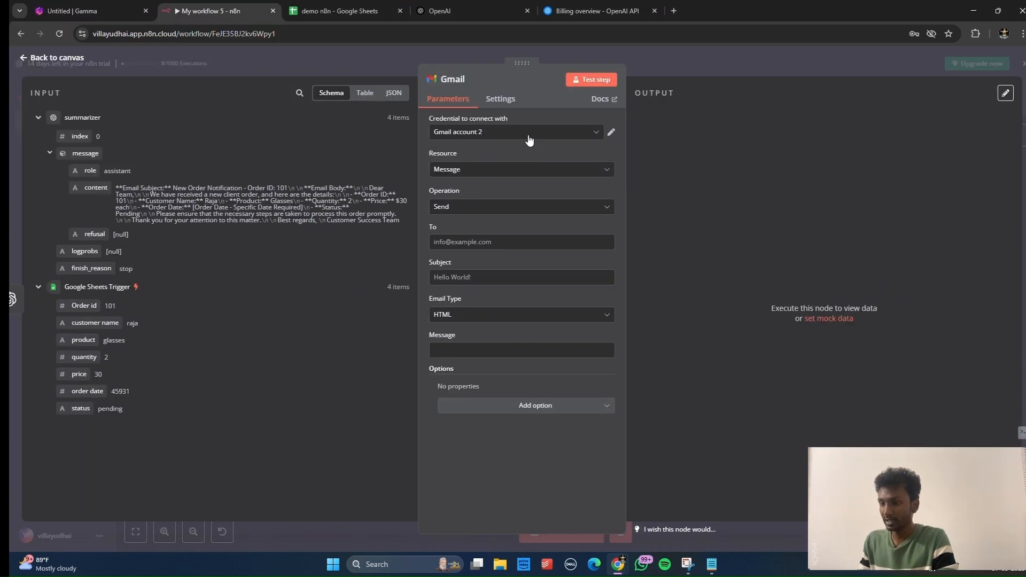
Step: Keep Message as the Gmail resource and enter the recipient's e-mail address
left_click(485, 172)
left_click(470, 198)
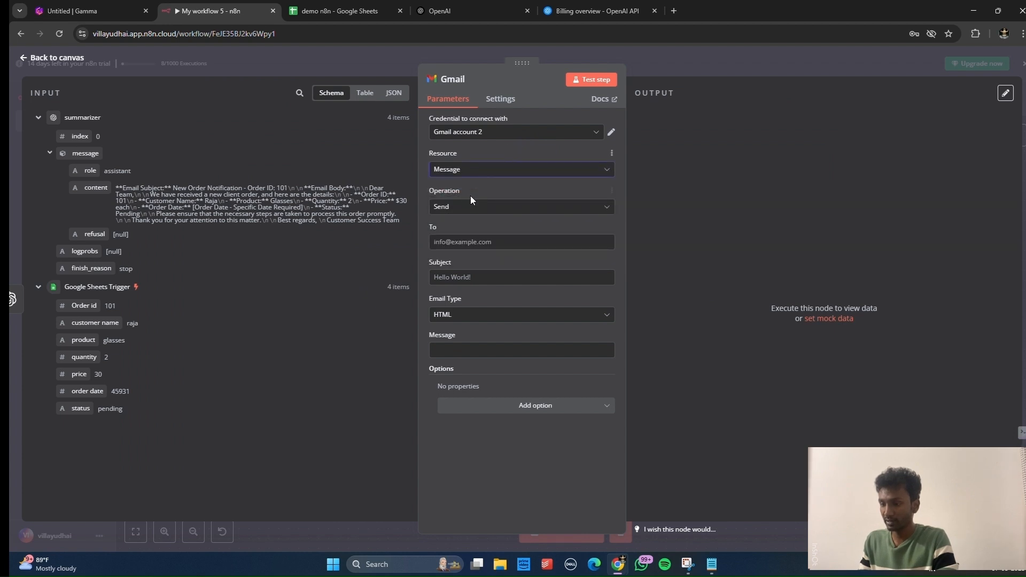
left_click(463, 245)
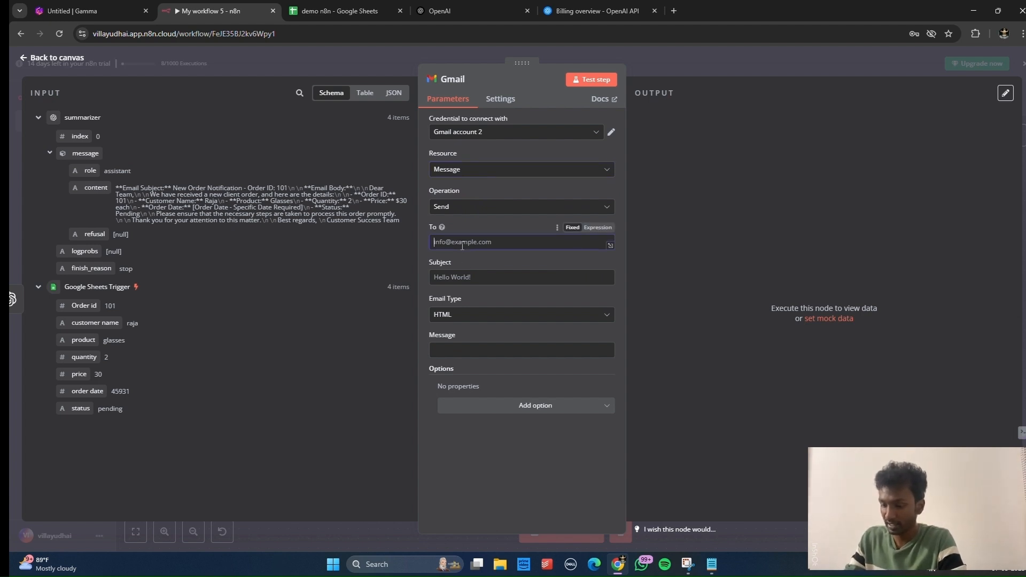
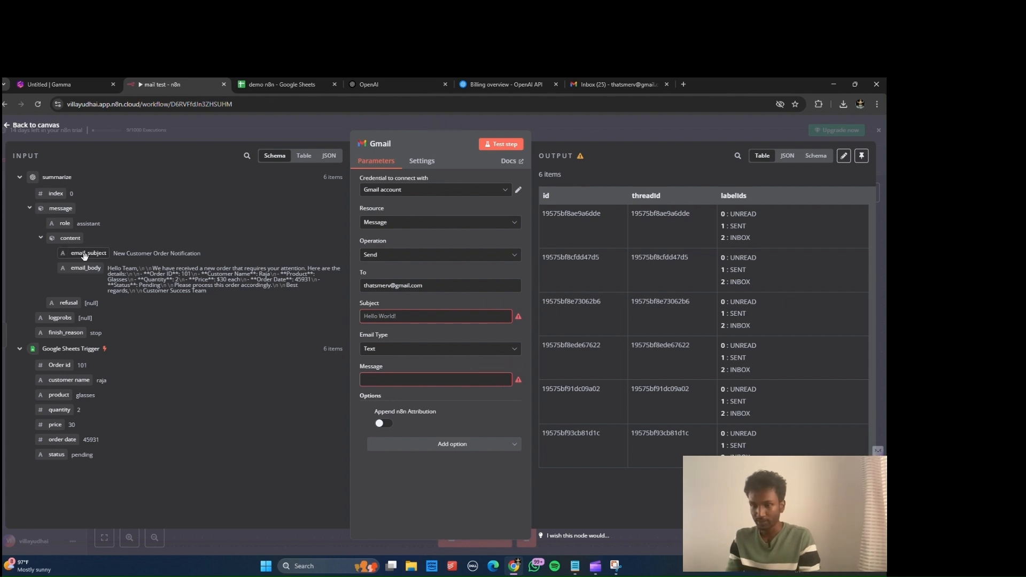
Step: Map email_subject into Subject and email_body into Message, then test-send the emails
left_click_drag(85, 255, 374, 316)
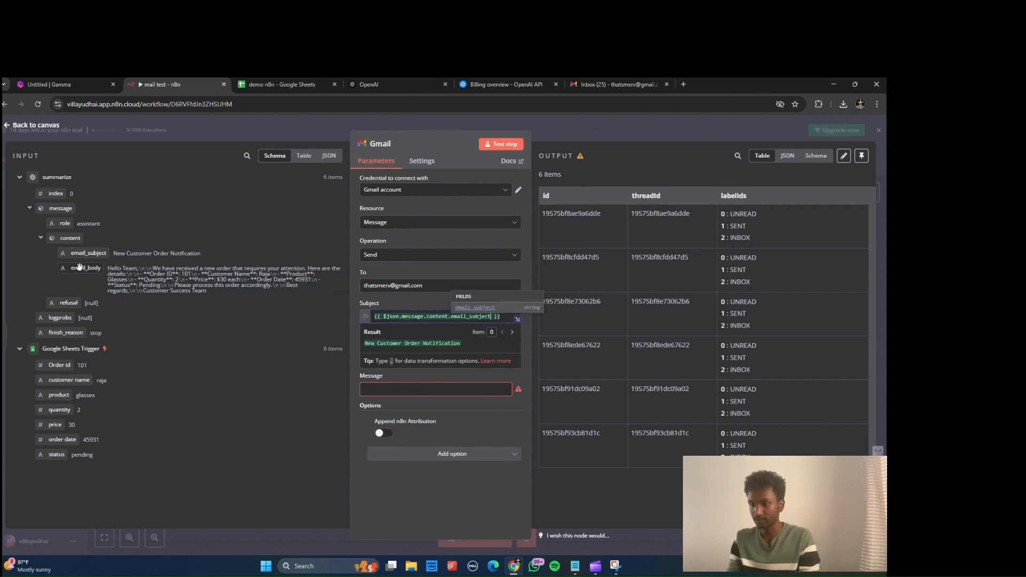
left_click_drag(79, 268, 80, 269)
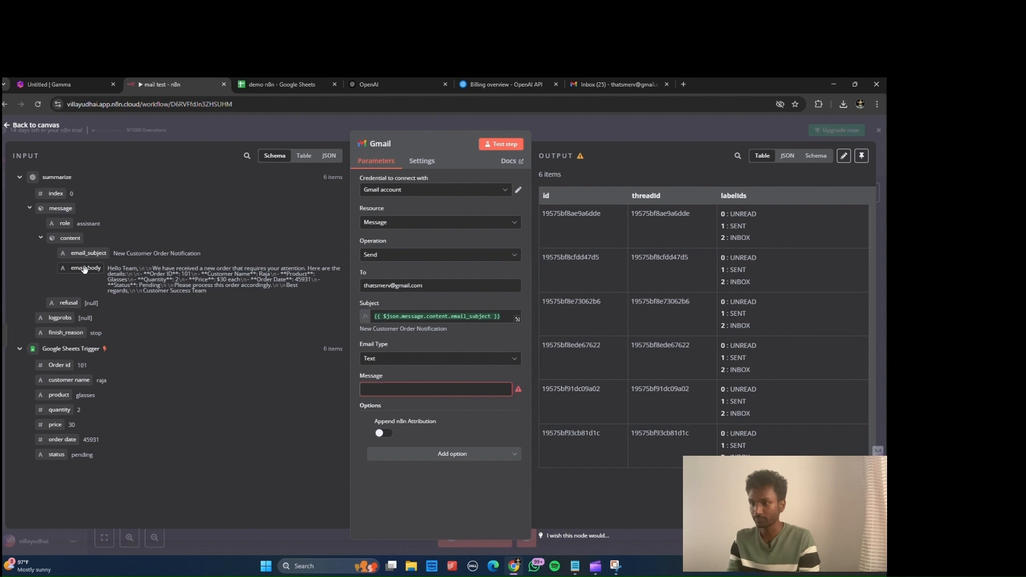
left_click_drag(85, 270, 426, 394)
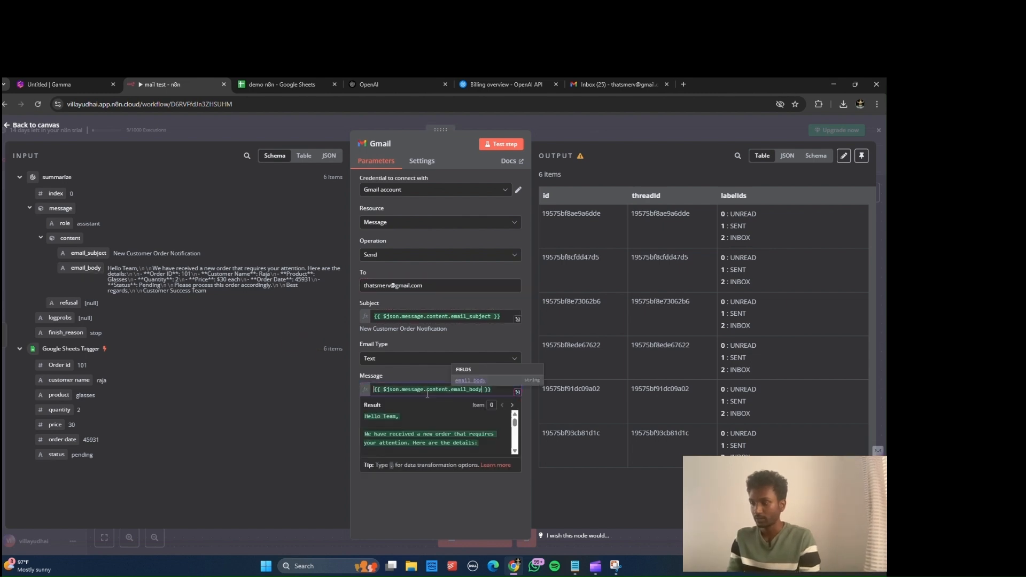
left_click(500, 145)
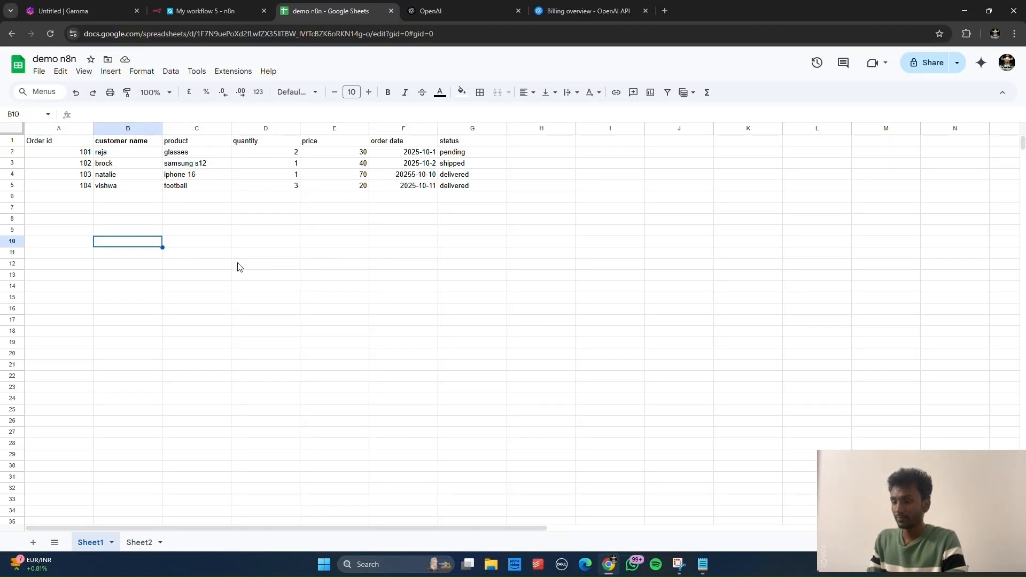
Step: Start order row 105 in A6 with the customer's name and product watch
left_click(79, 199)
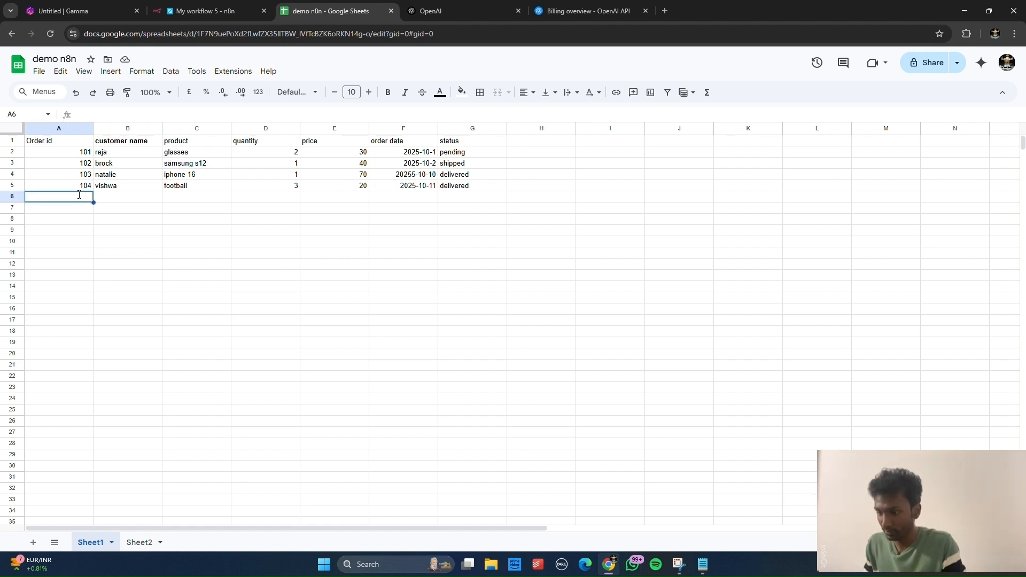
type("105")
key("Tab")
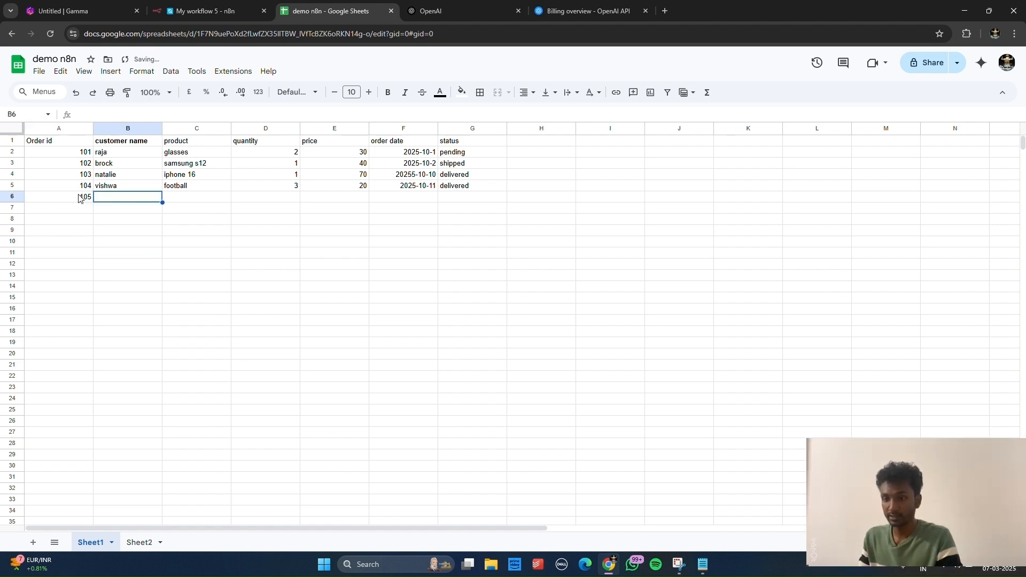
type("robert")
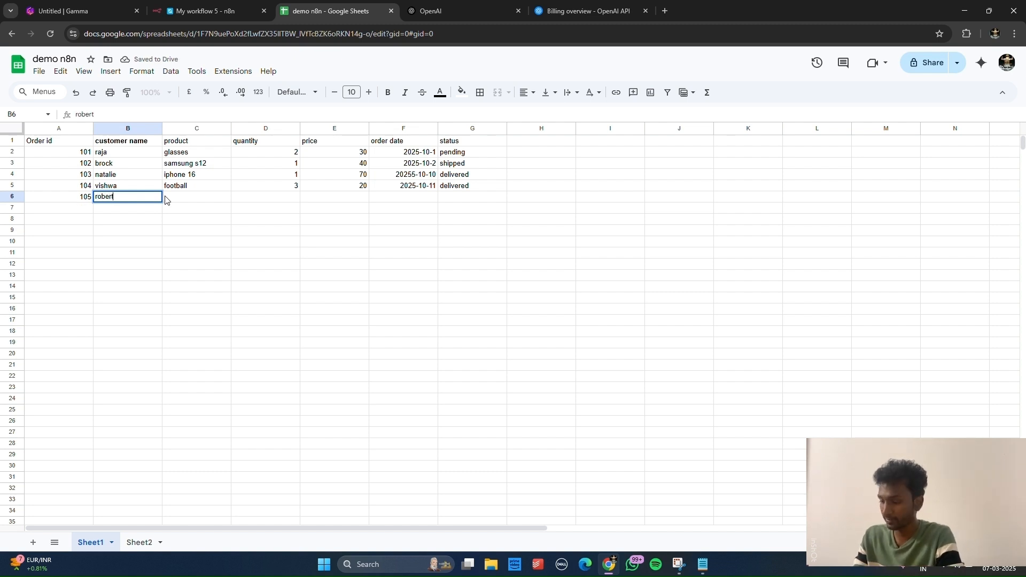
key("Tab")
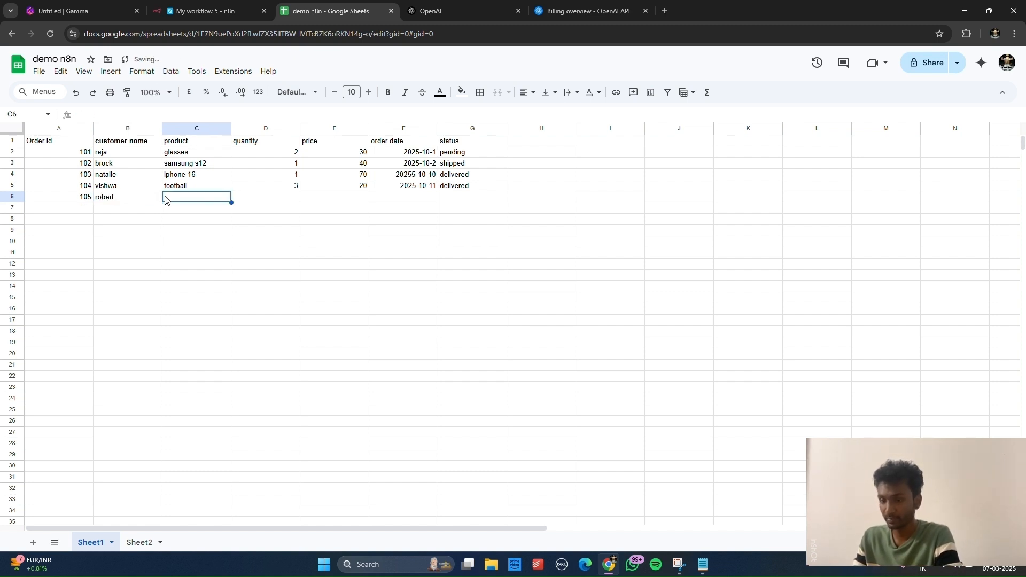
type("wat")
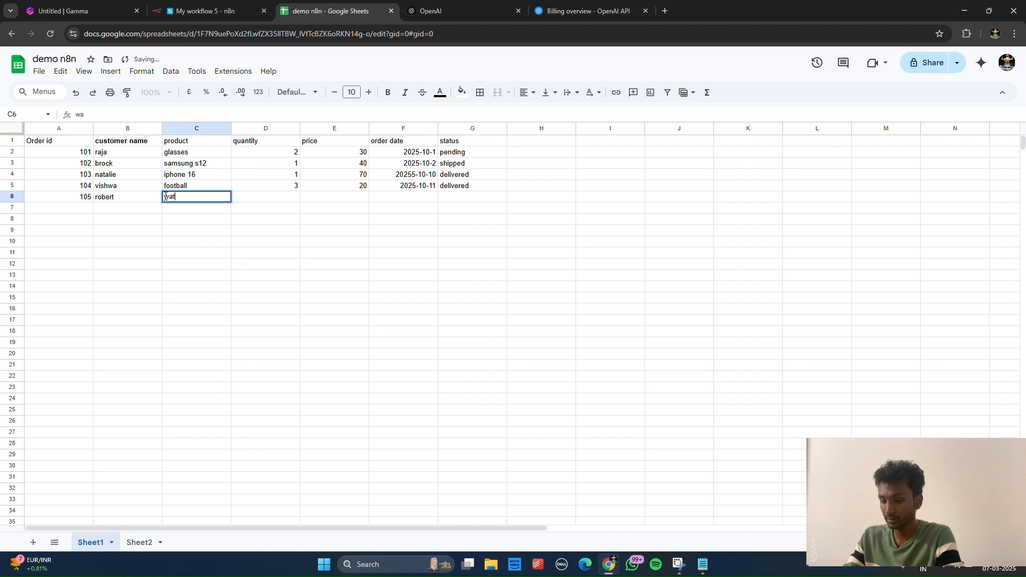
type("ch")
key("Tab")
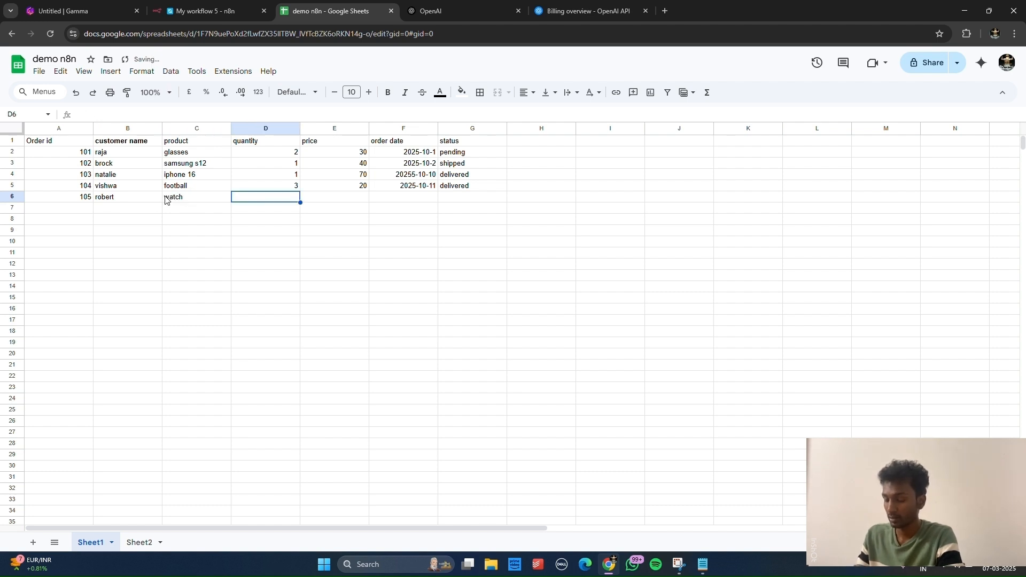
Step: Fill in quantity 2, price 30, order date 2025-12-11 and status pending
type("2")
key("Tab")
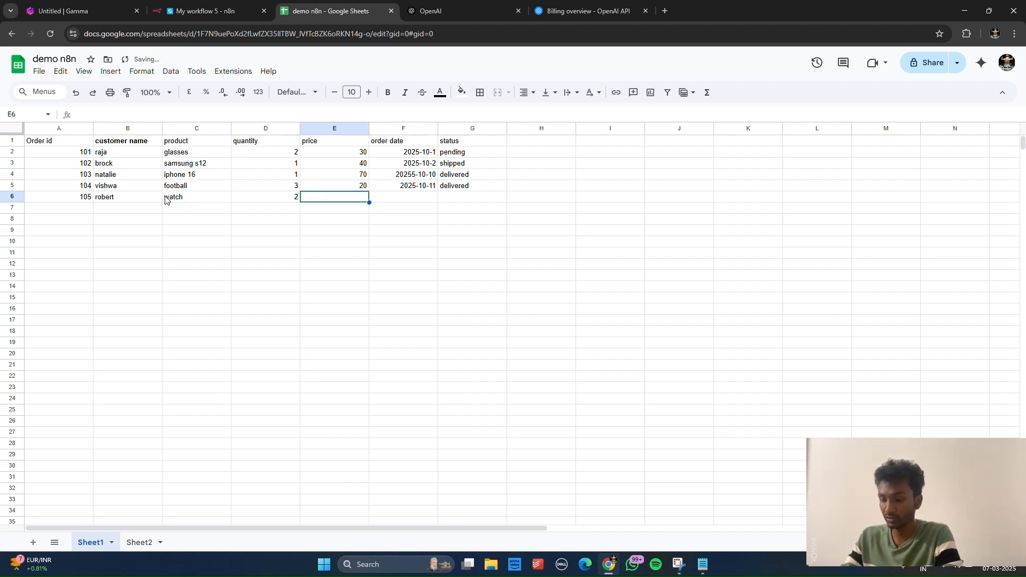
type("30")
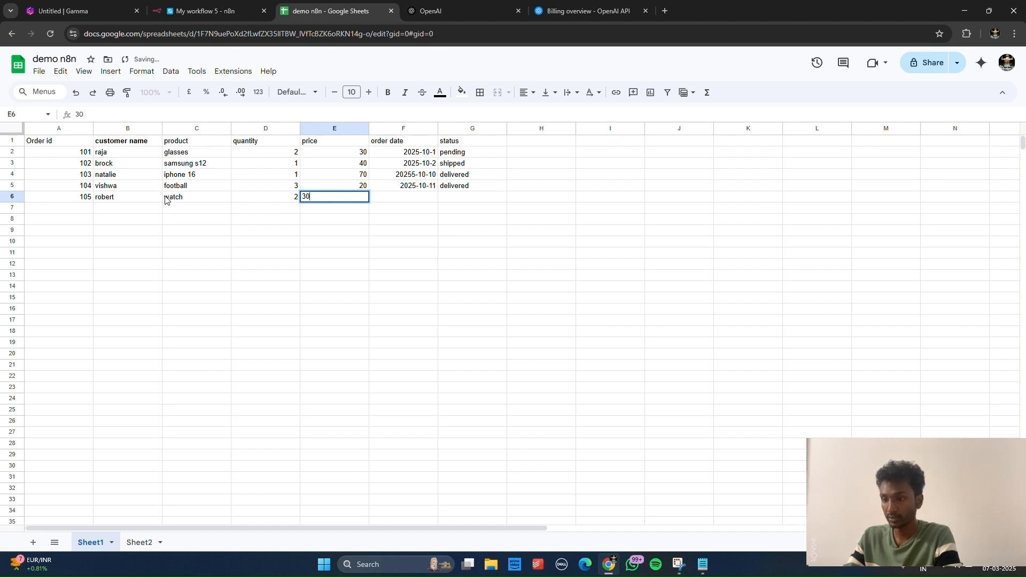
key("Tab")
type("20")
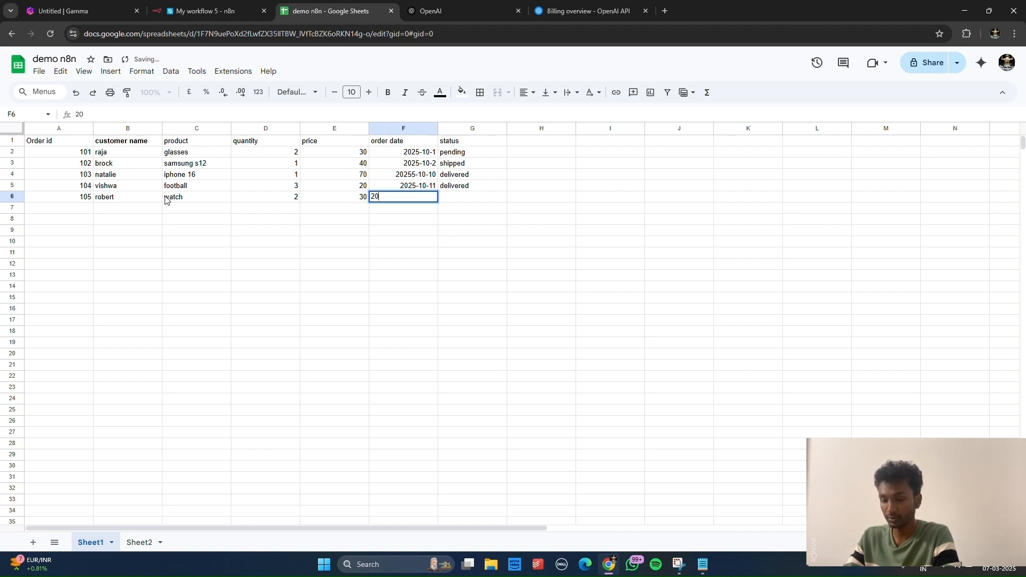
type("25")
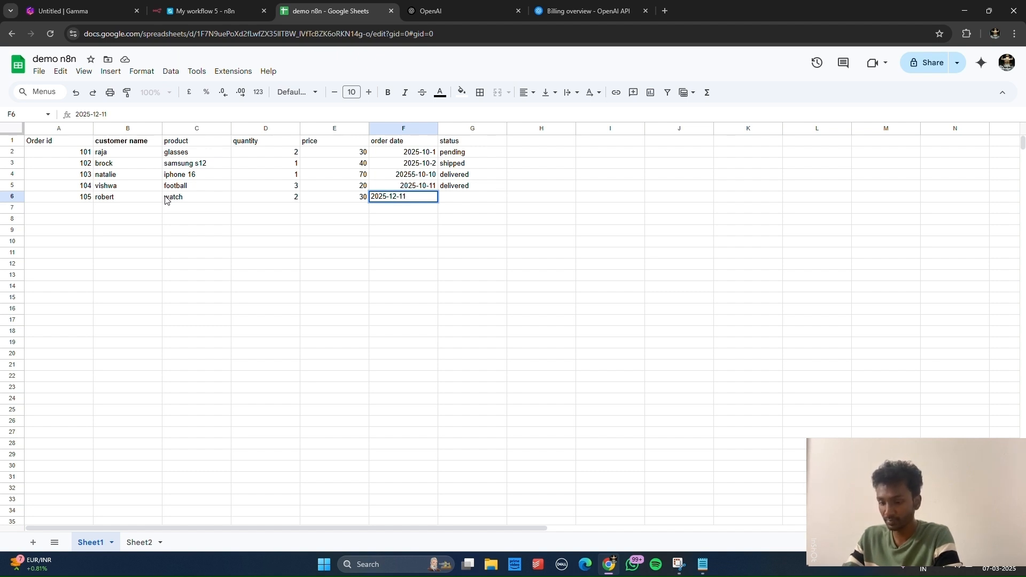
type("-12-11")
key("Tab")
type("pendi")
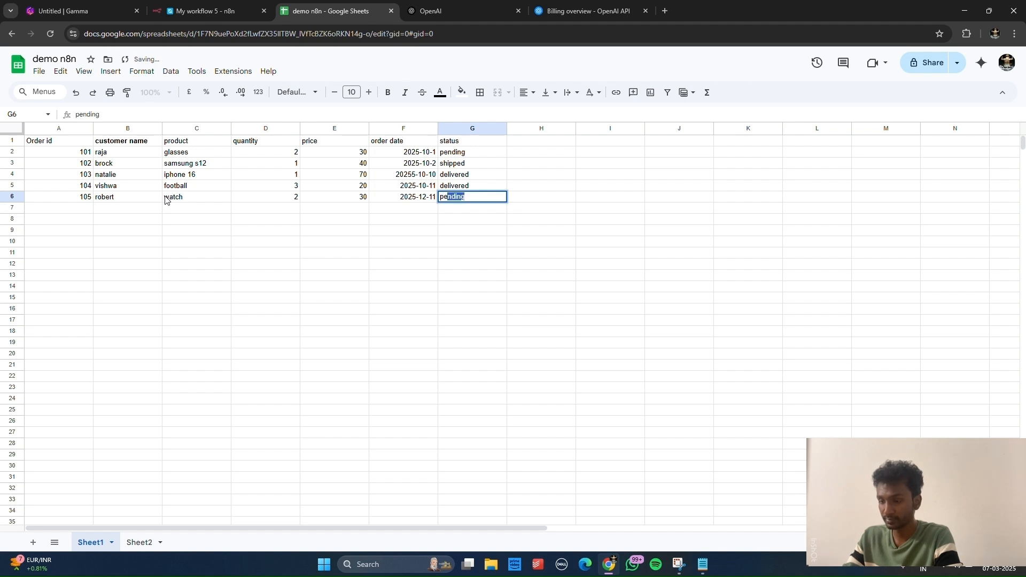
type("ng")
key("Tab")
key("Down")
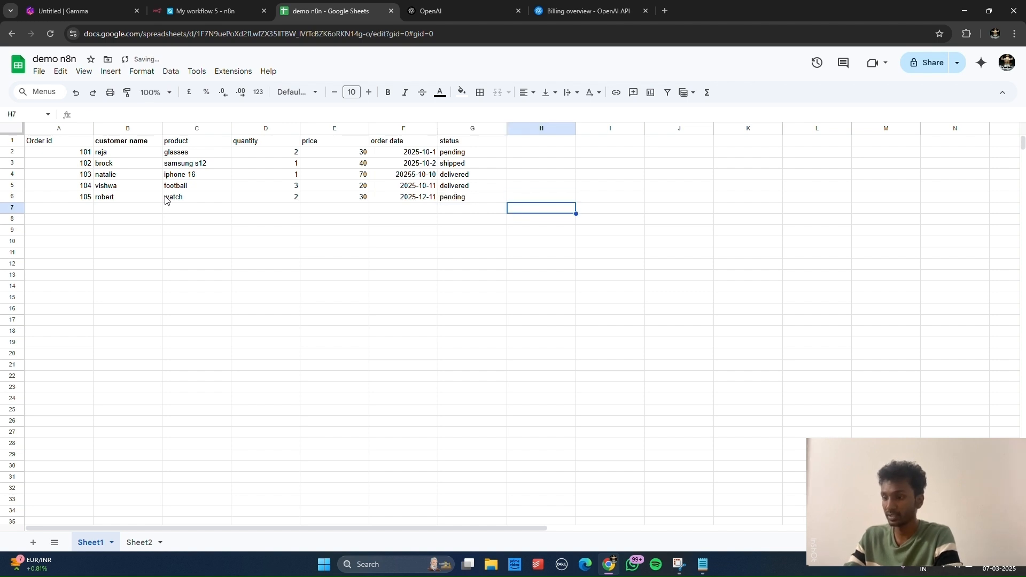
Step: Back in the mail test workflow, open the summarize node to check its 5 items, then return to the canvas
left_click(182, 10)
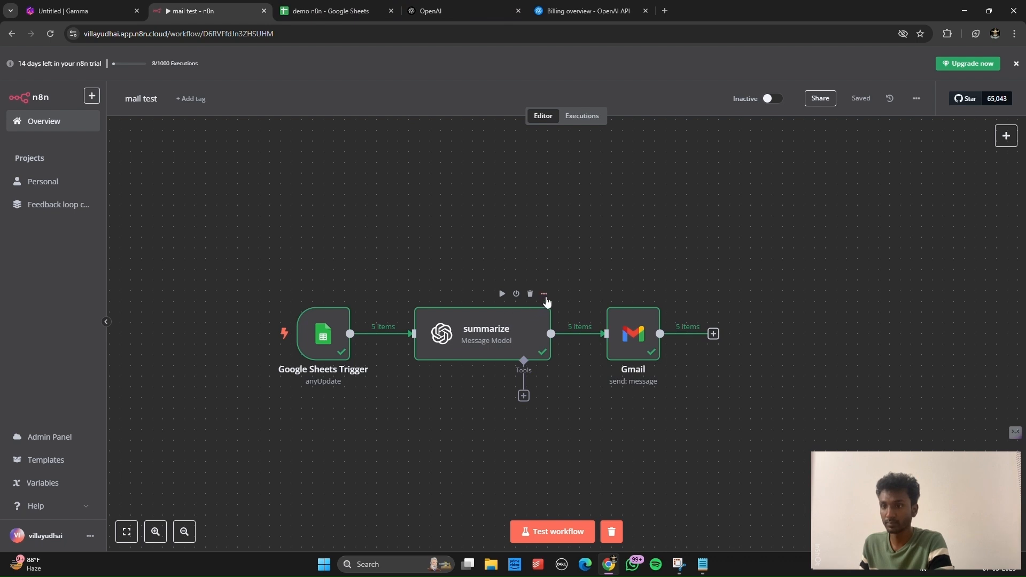
left_click(545, 297)
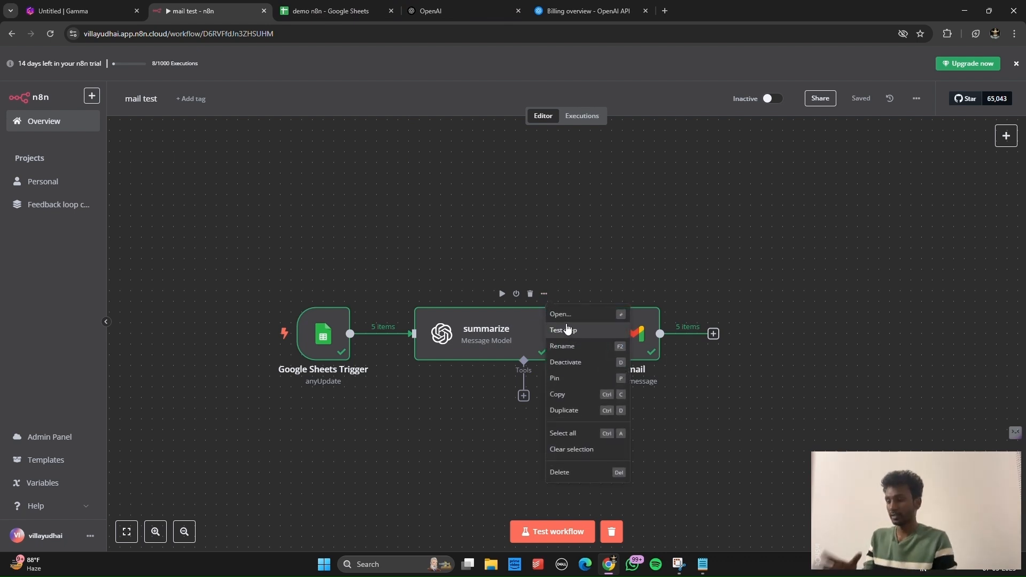
left_click(566, 318)
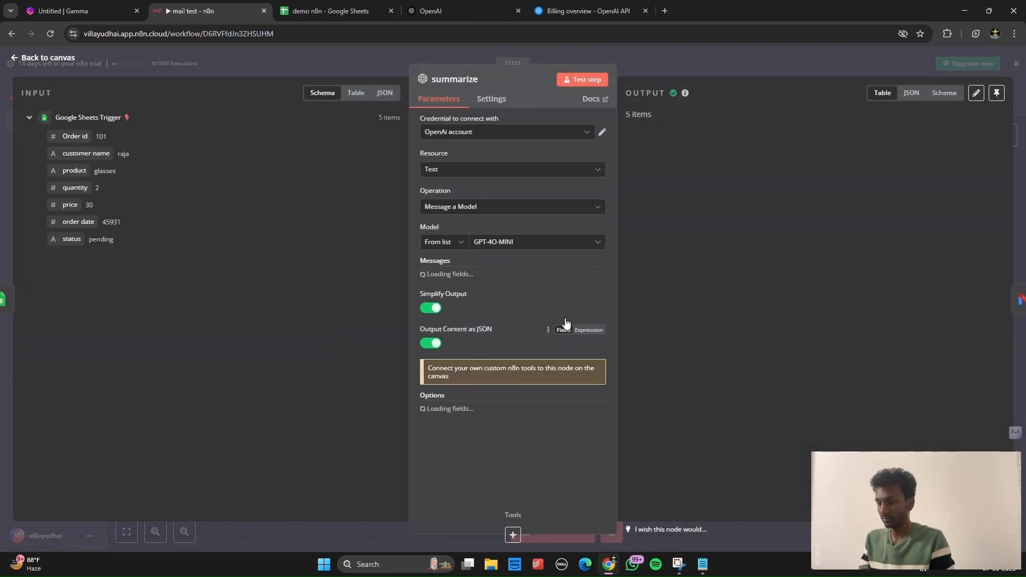
key("Escape")
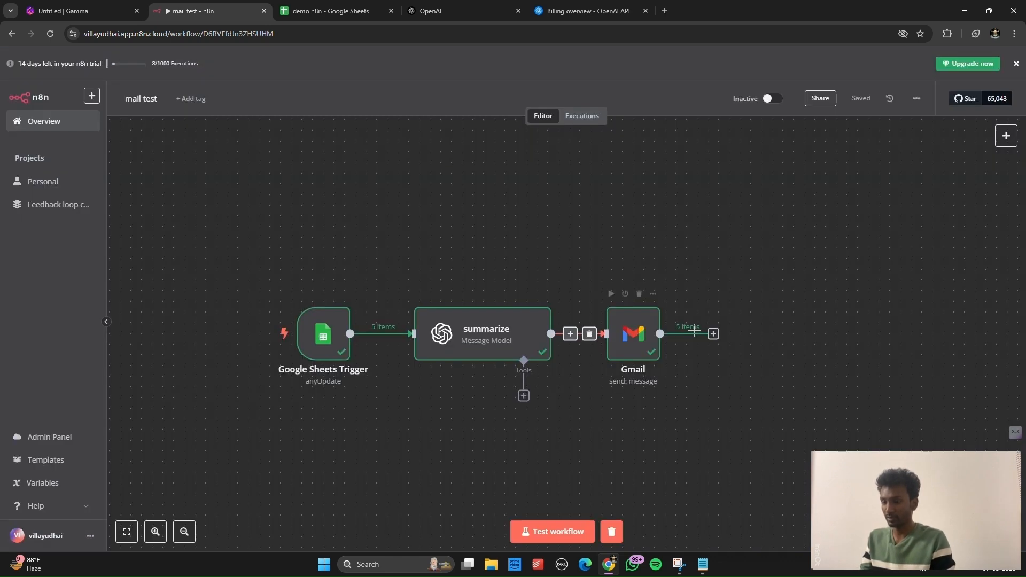
Step: Open the order 105 New Customer Order Notification email in Gmail, then switch to the OpenAI billing overview
left_click(668, 9)
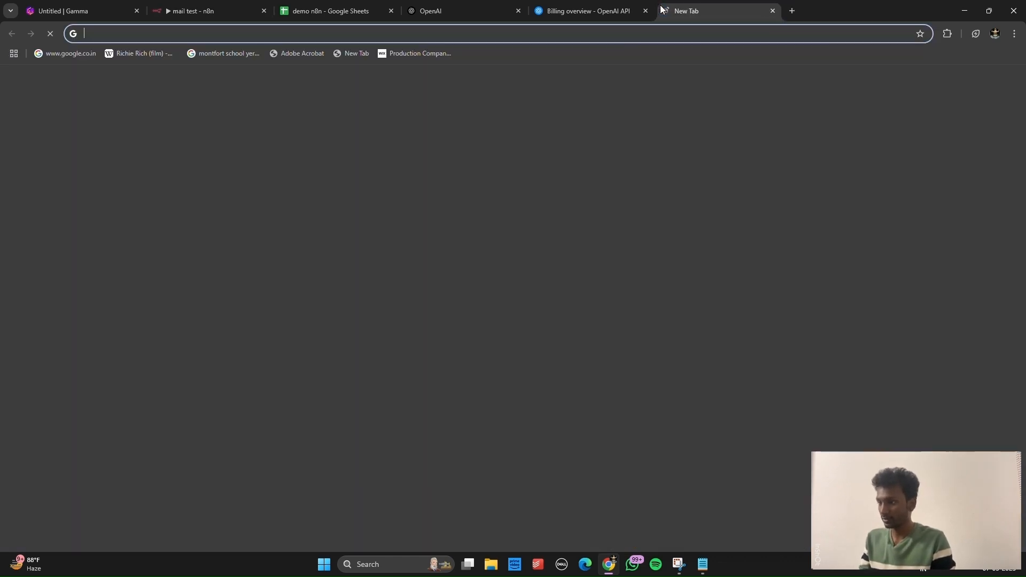
type("mail")
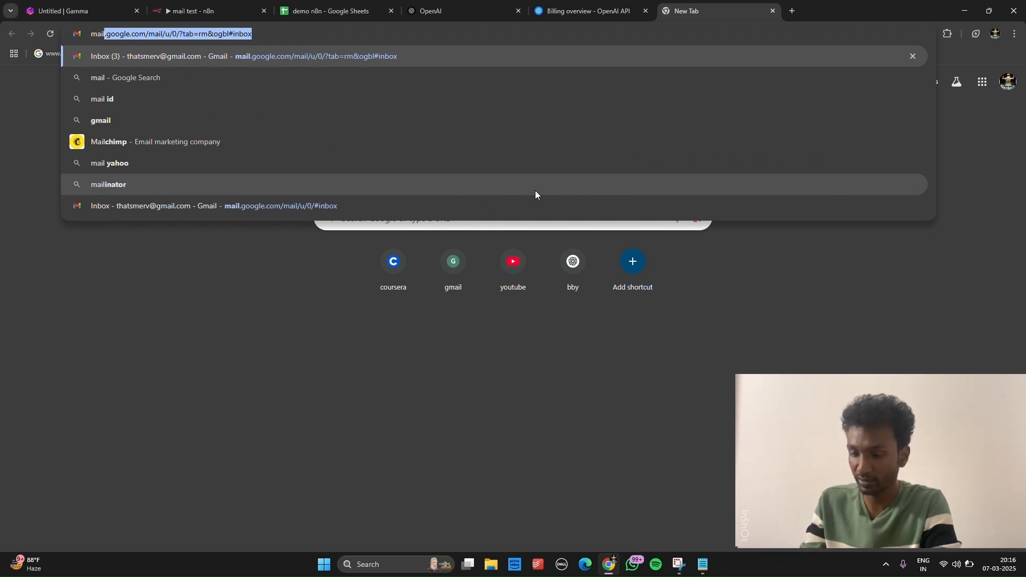
key("Return")
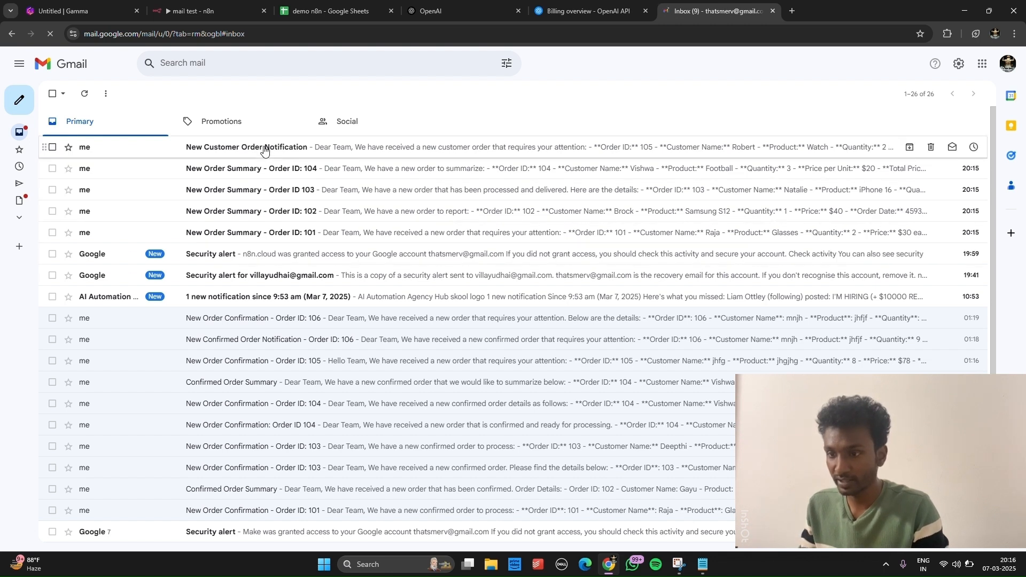
left_click(264, 149)
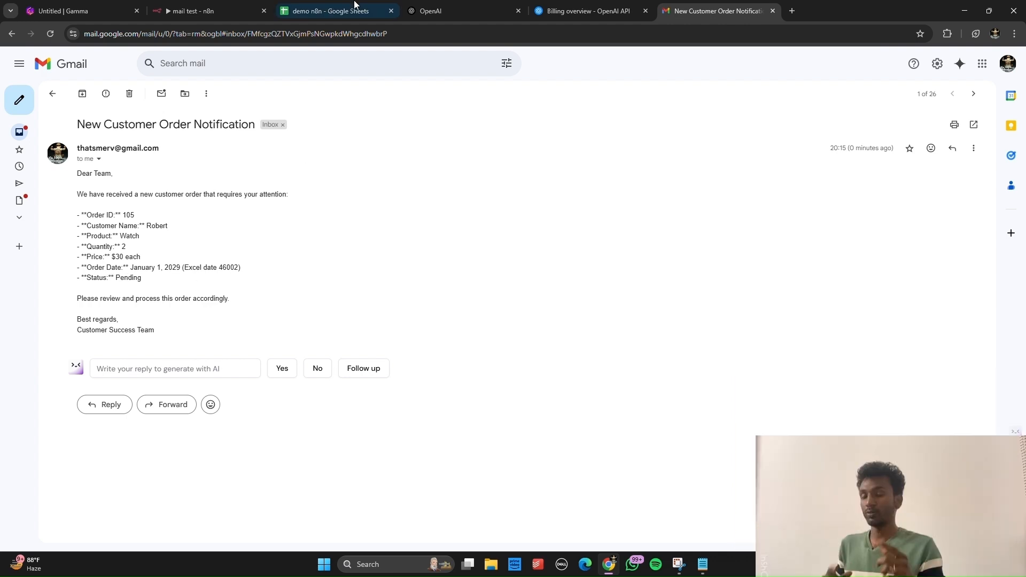
left_click(588, 11)
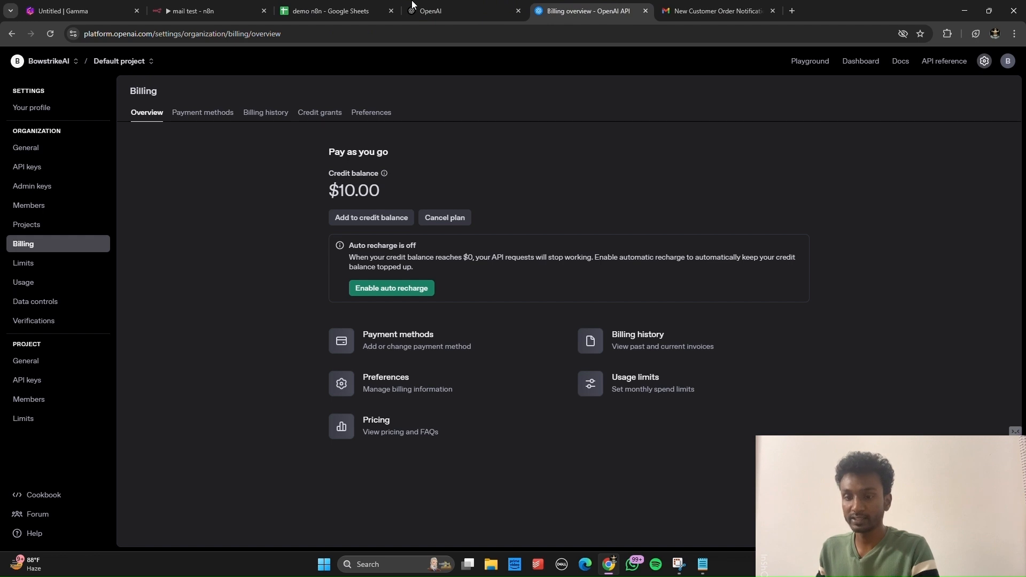
Step: Start row 7 of the order sheet with order ID 106, the customer's name and product cryayon
left_click(363, 7)
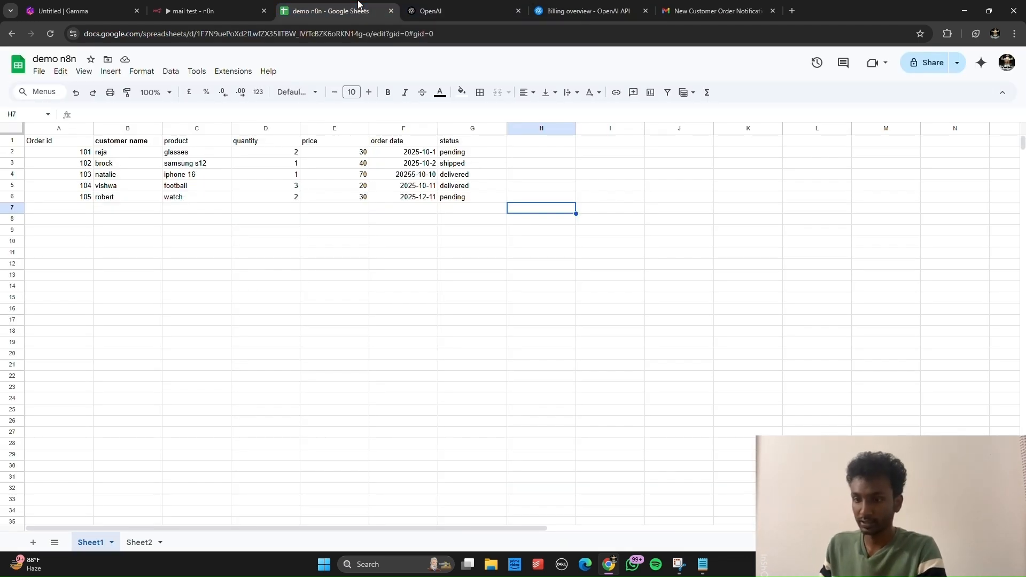
left_click(58, 206)
type("106")
key("Tab")
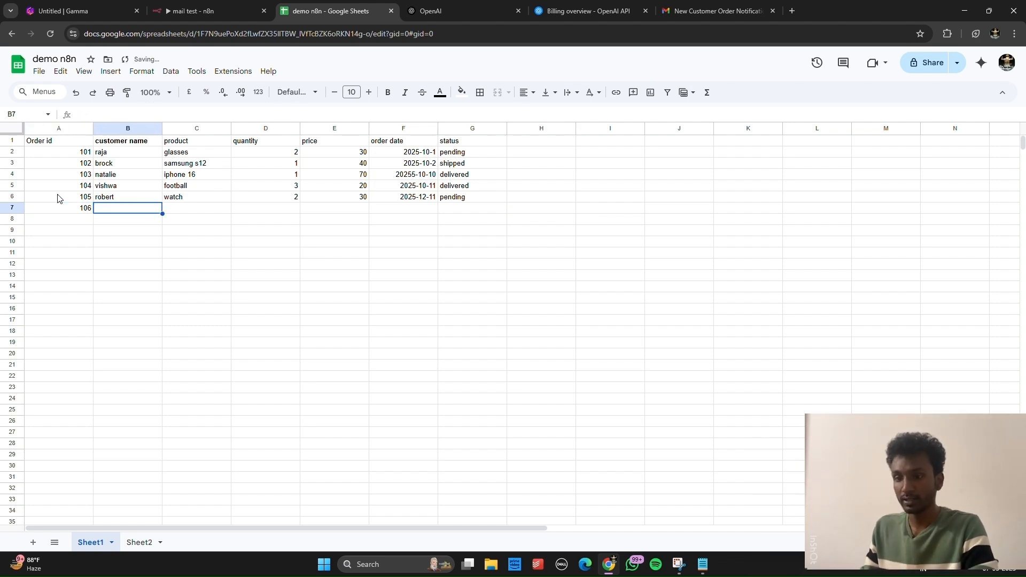
type("danny")
key("Tab")
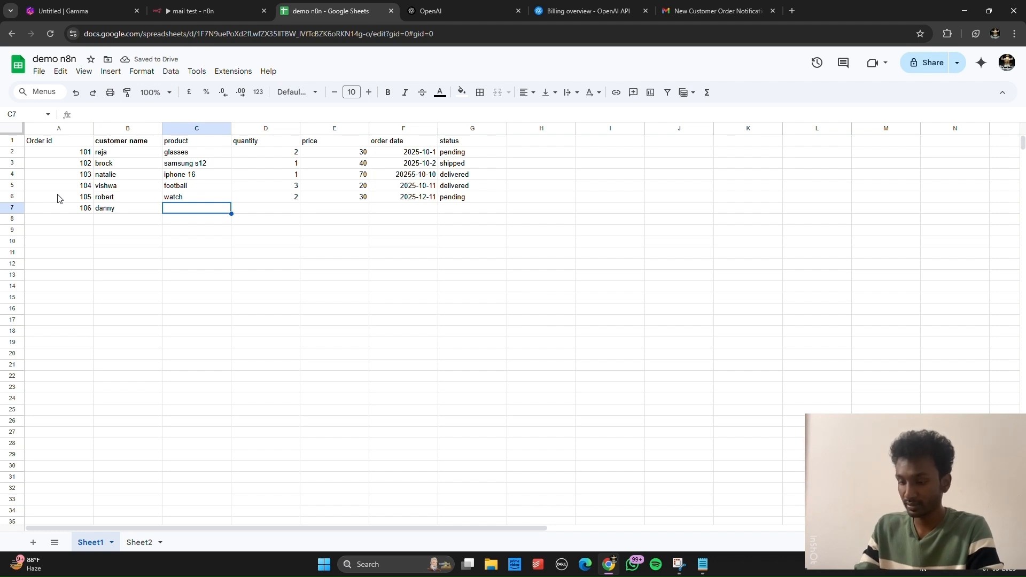
type("cry")
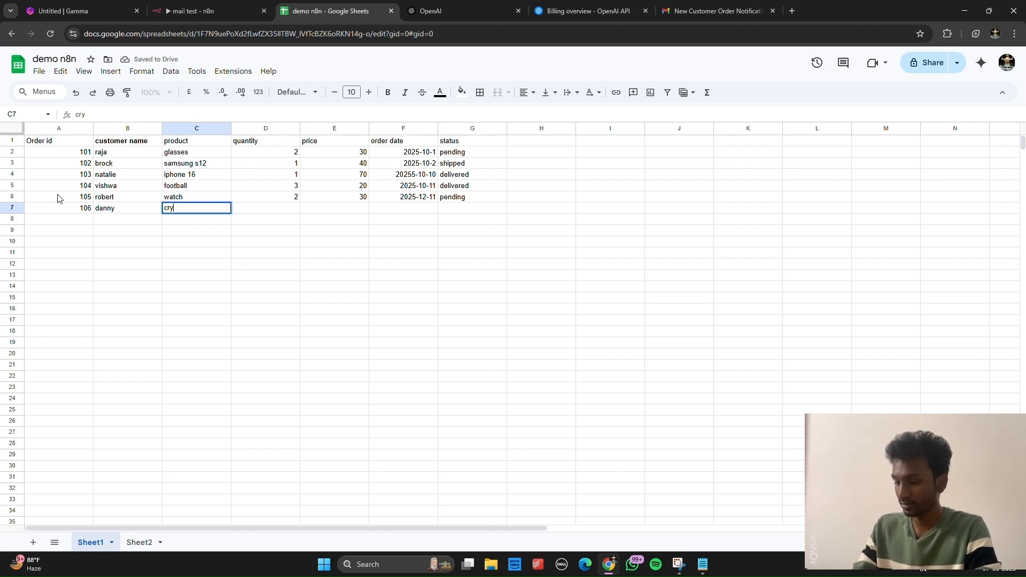
type("ayom")
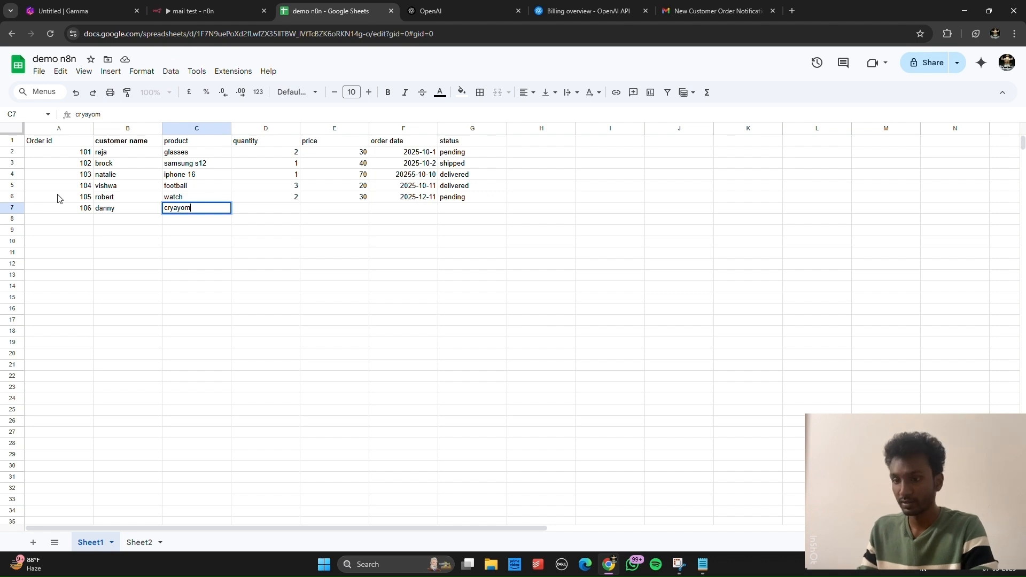
key("BackSpace")
type("n")
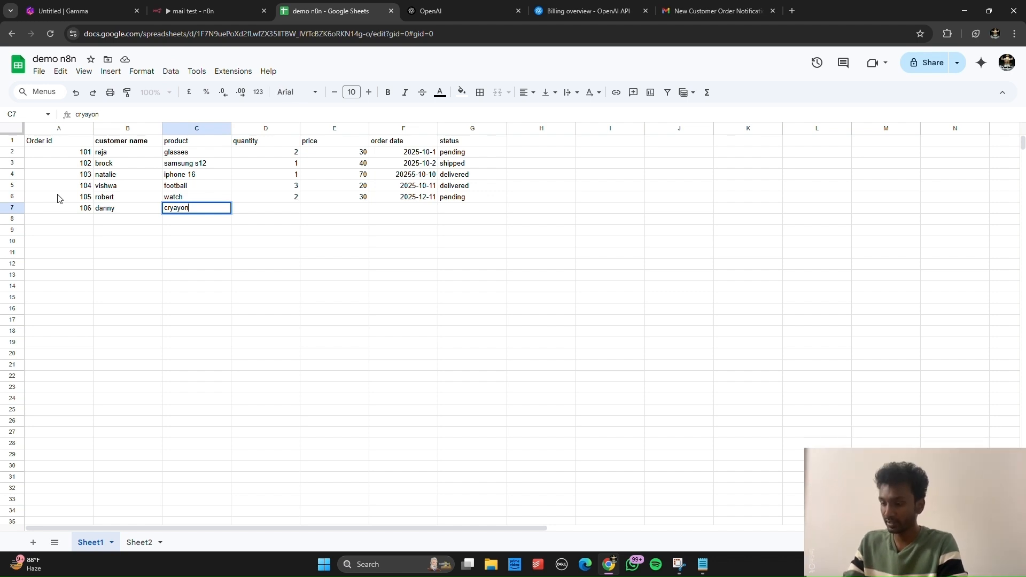
key("Tab")
Step: Complete row 7 with quantity 500, price 20, date 2025-1-10 and status delivered
type("5")
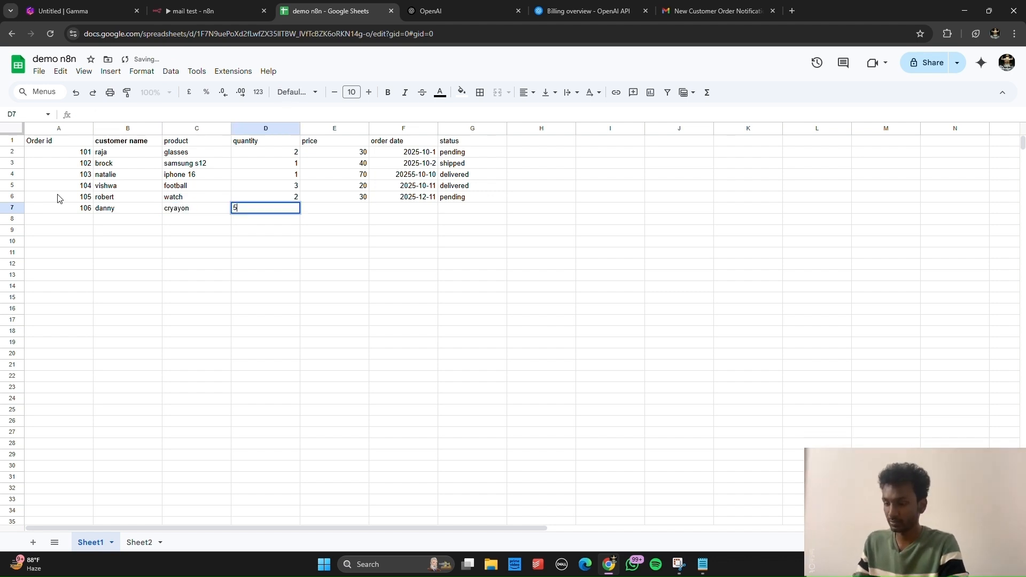
type("00")
key("Tab")
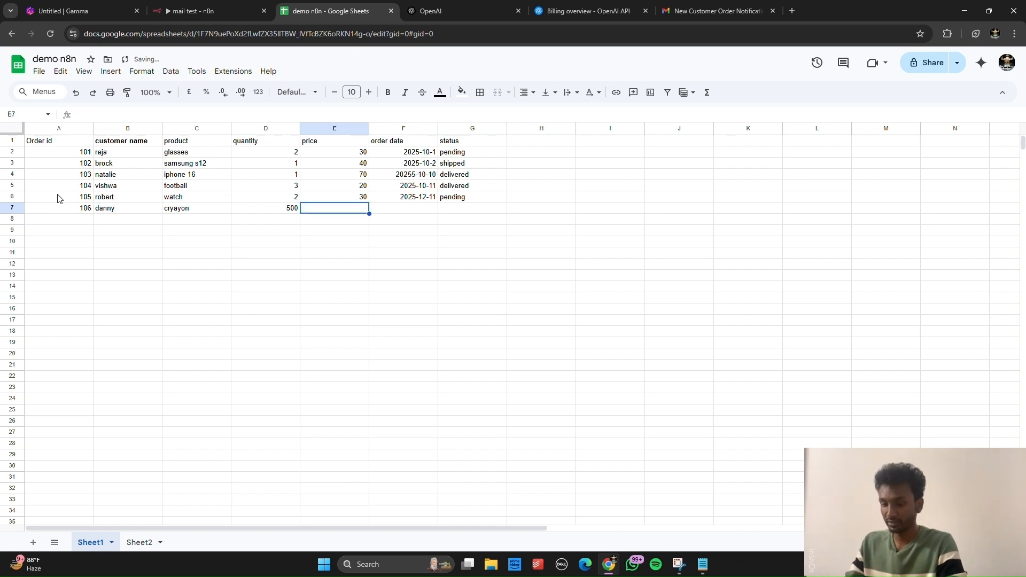
type("20")
key("Tab")
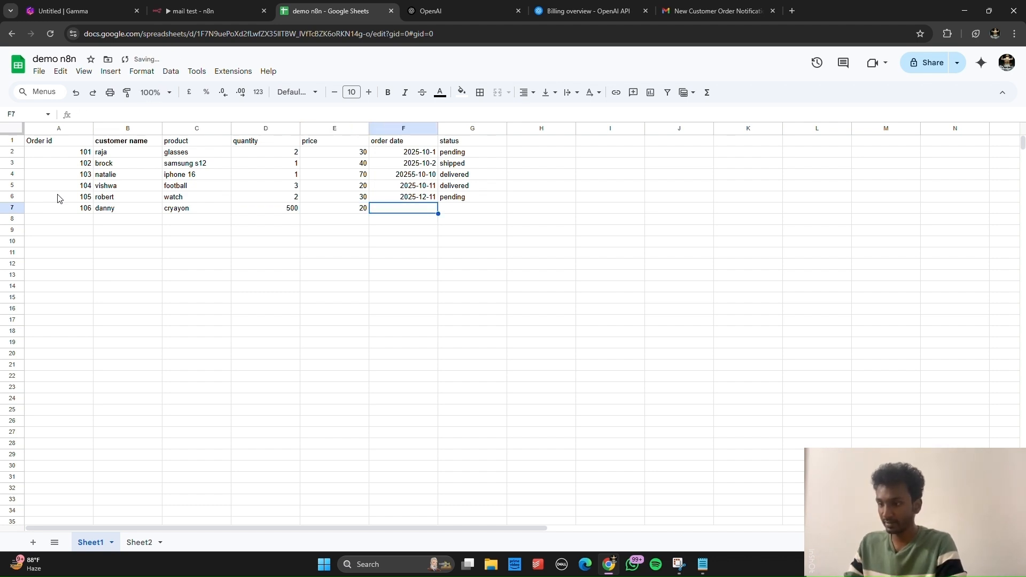
type("2025-")
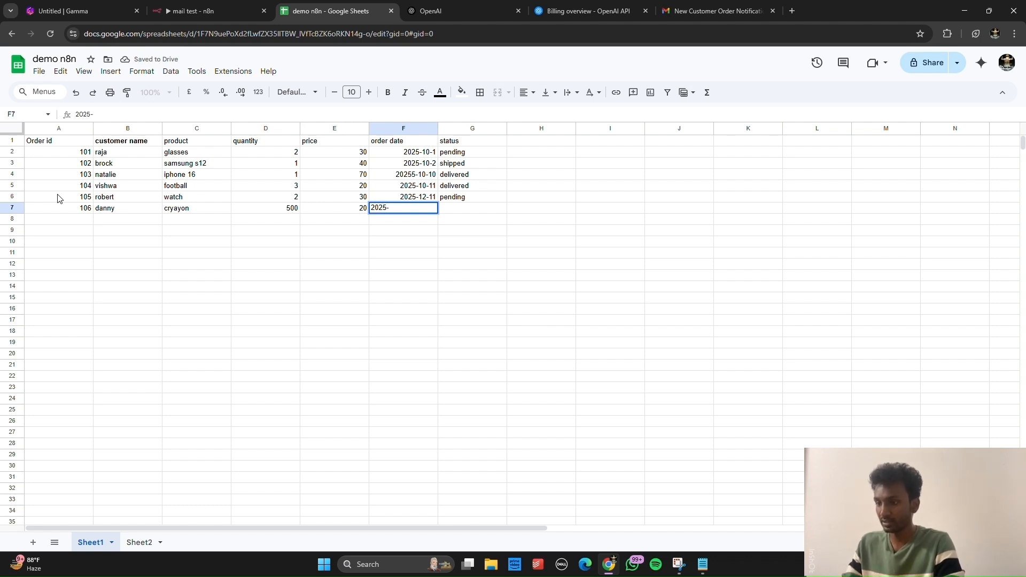
type("1")
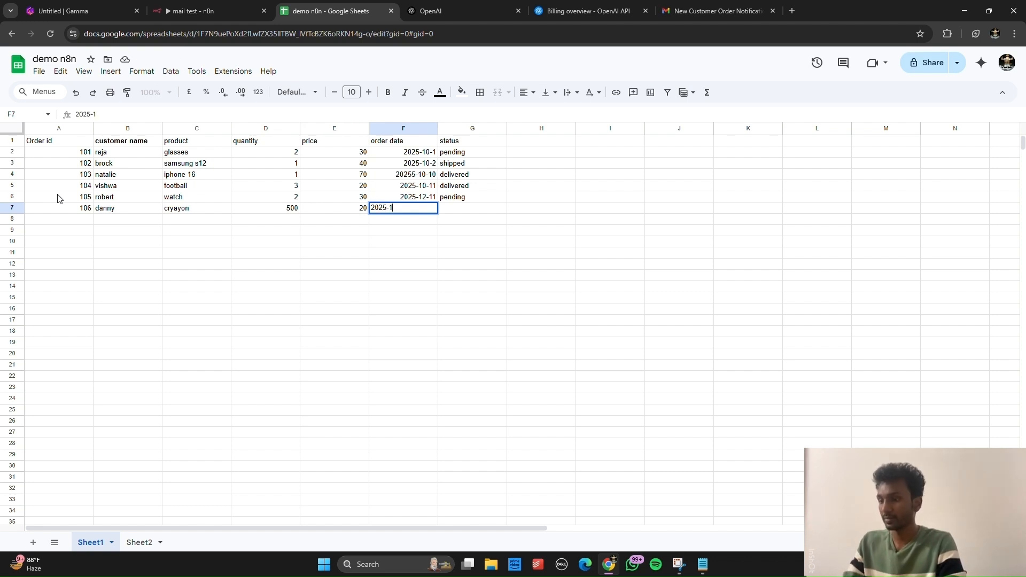
type("-10")
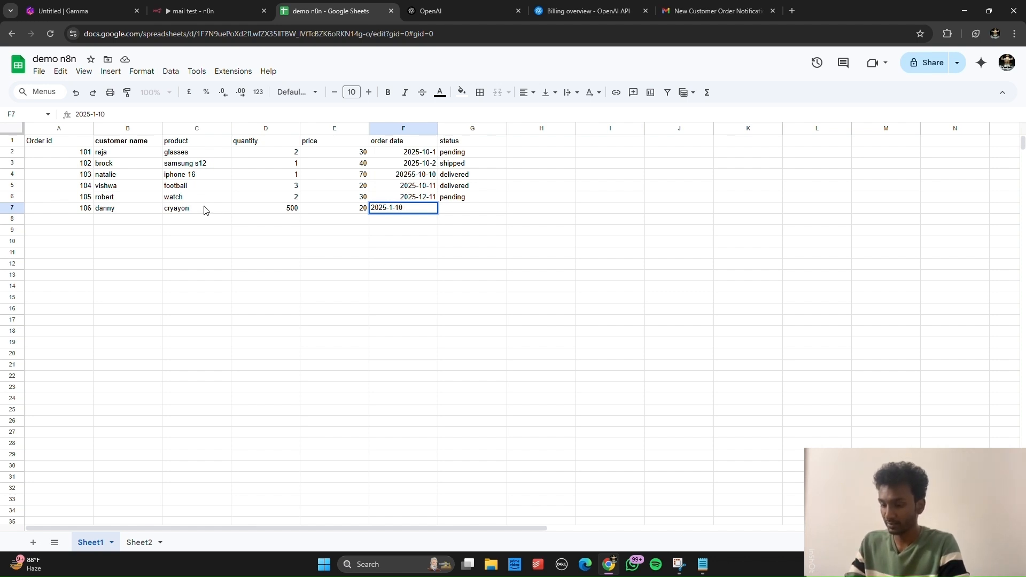
key("Tab")
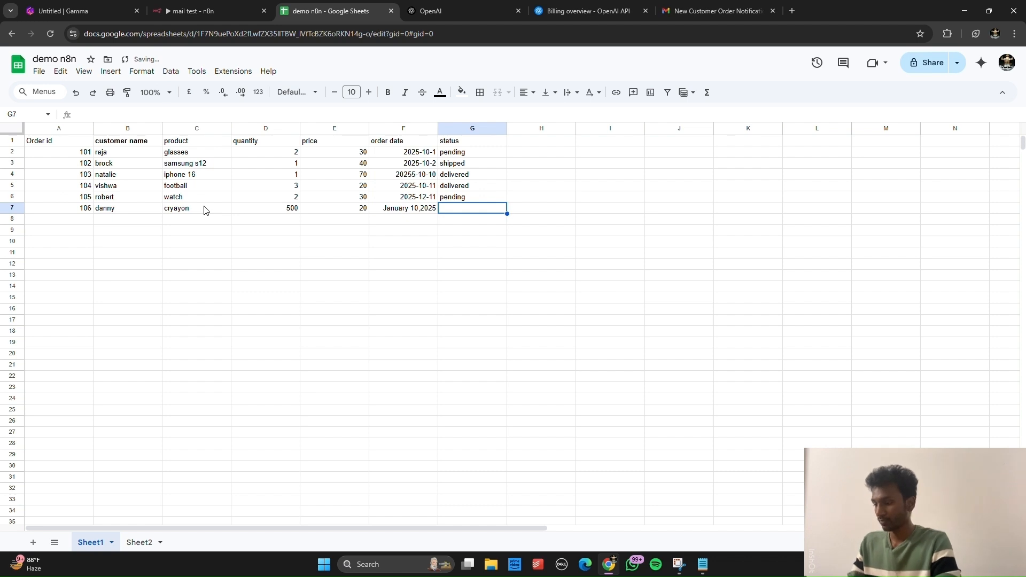
type("delivered")
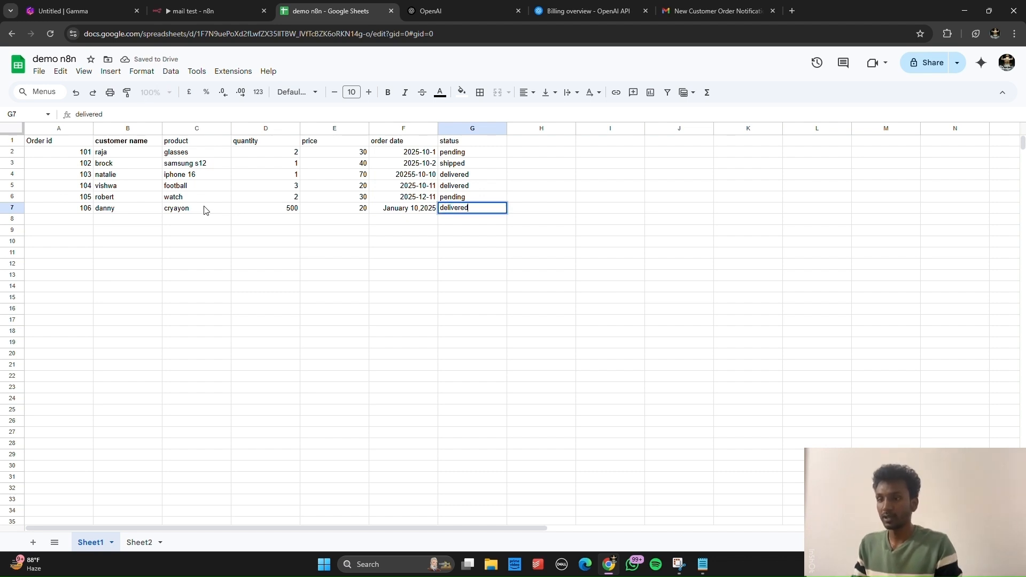
key("Return")
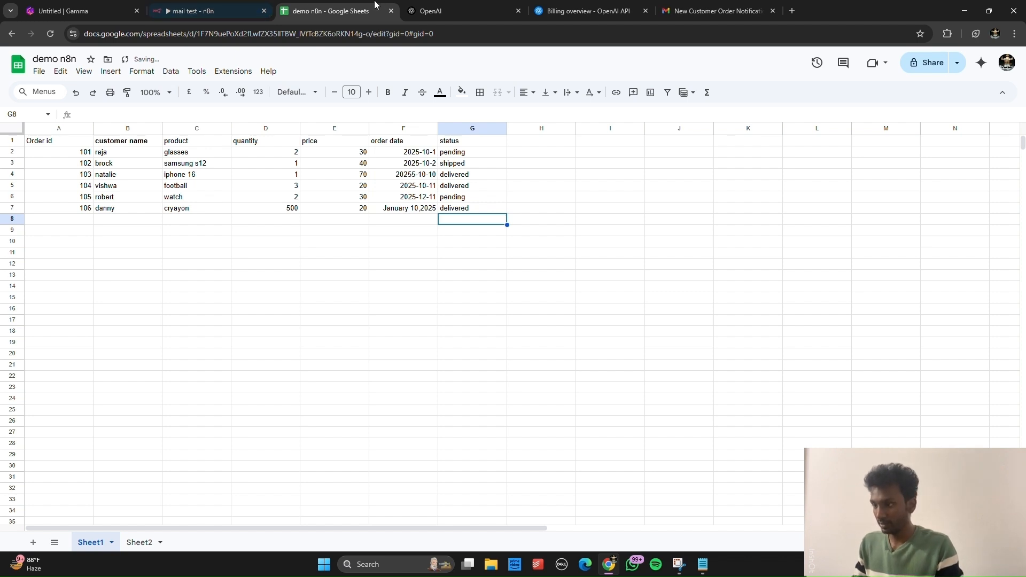
Step: Move between the spreadsheet, n8n and Gmail, then refresh the inbox to check for new emails
left_click(167, 4)
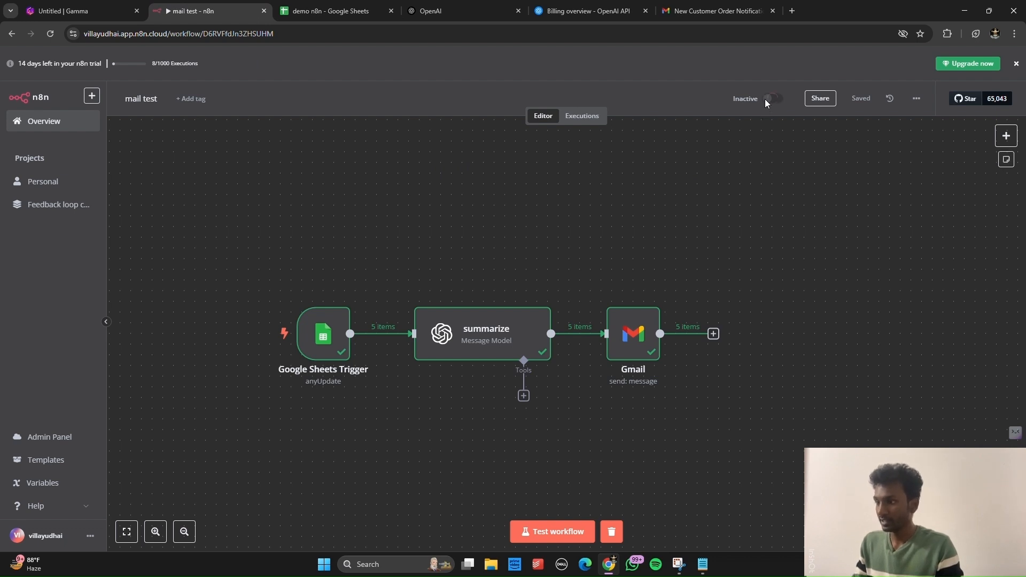
left_click(388, 6)
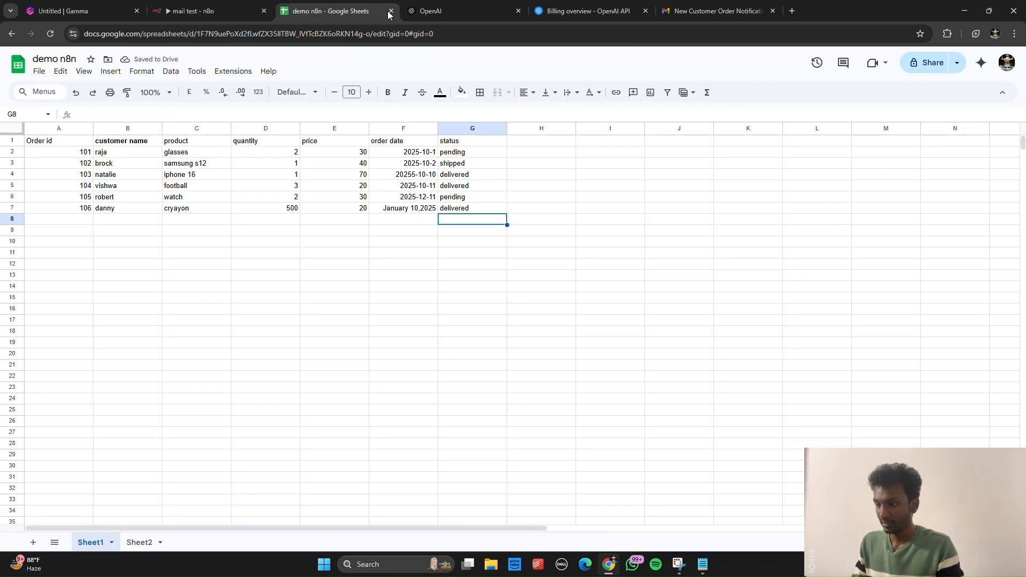
left_click(185, 5)
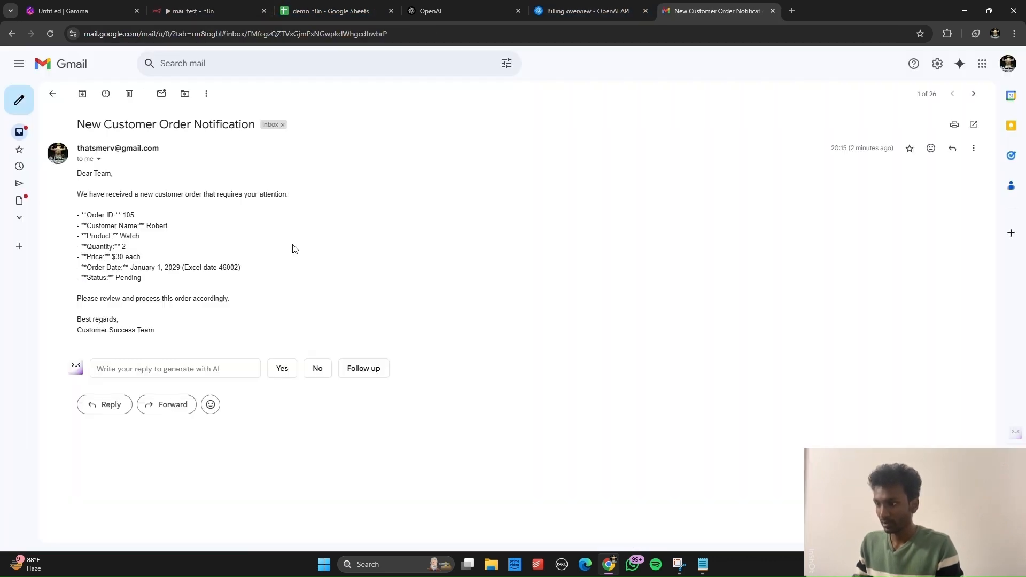
left_click(53, 93)
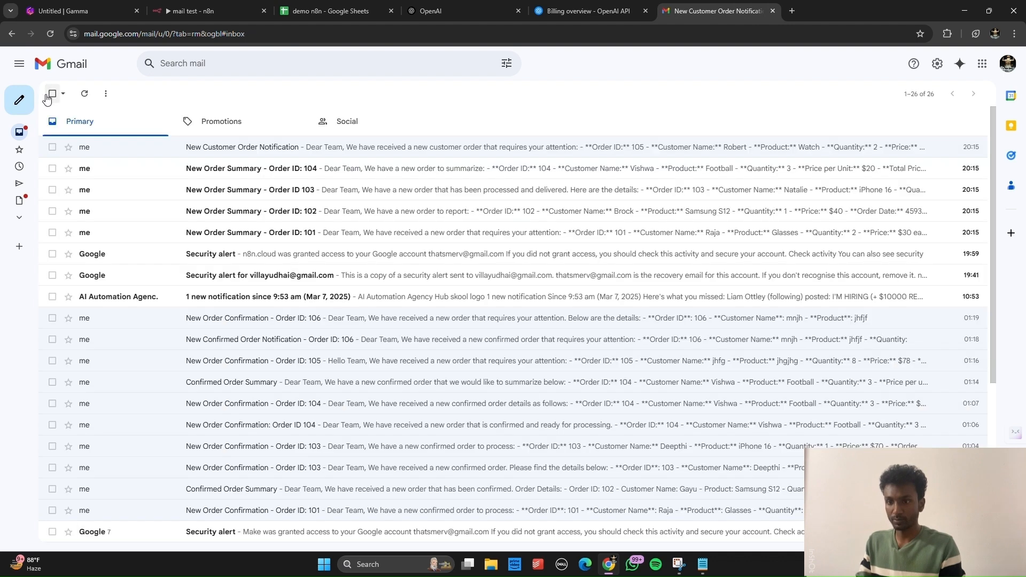
left_click(83, 96)
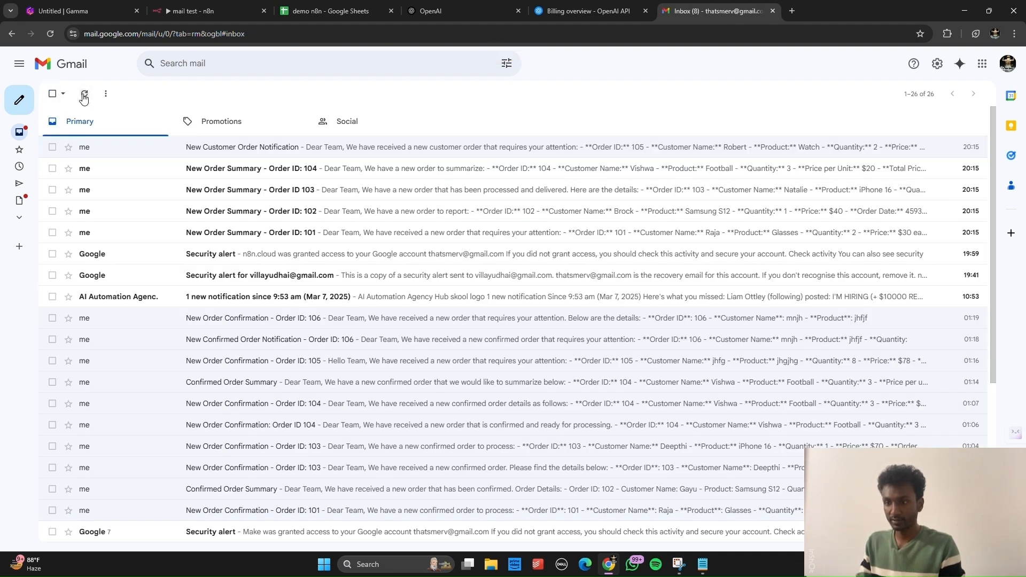
Step: Start a test run of the n8n workflow, then go to the Gmail inbox
left_click(342, 7)
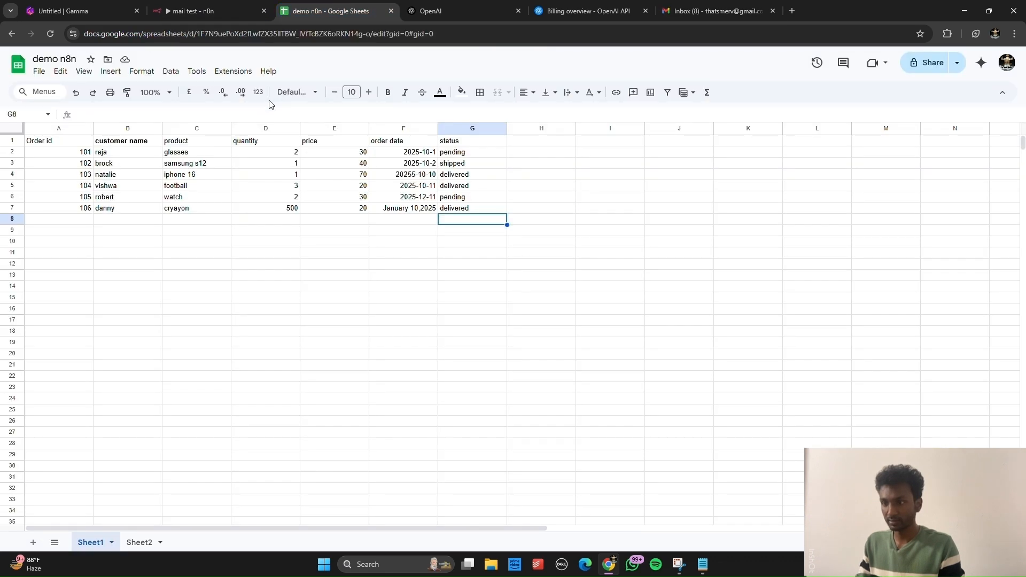
left_click(209, 11)
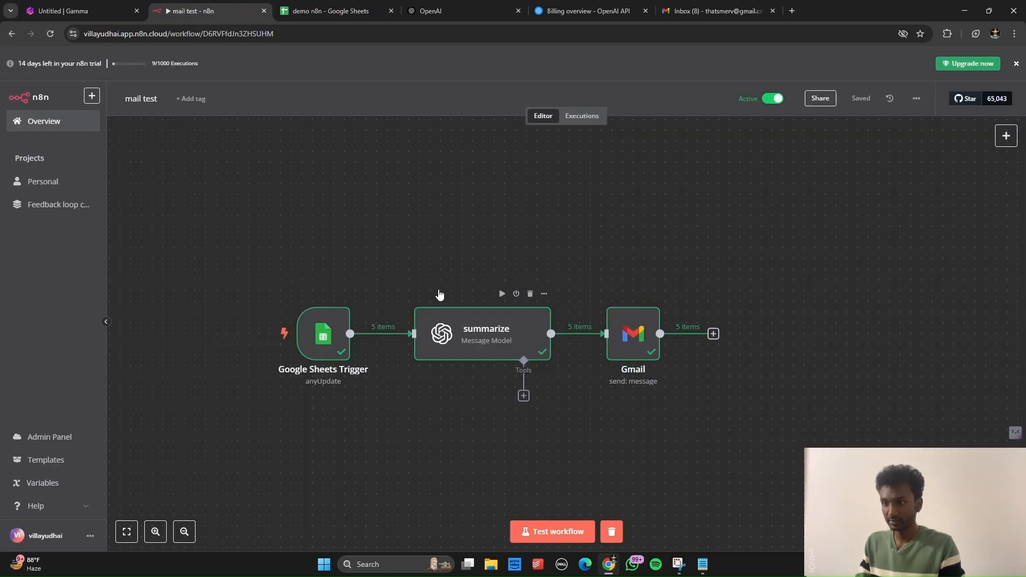
left_click(553, 530)
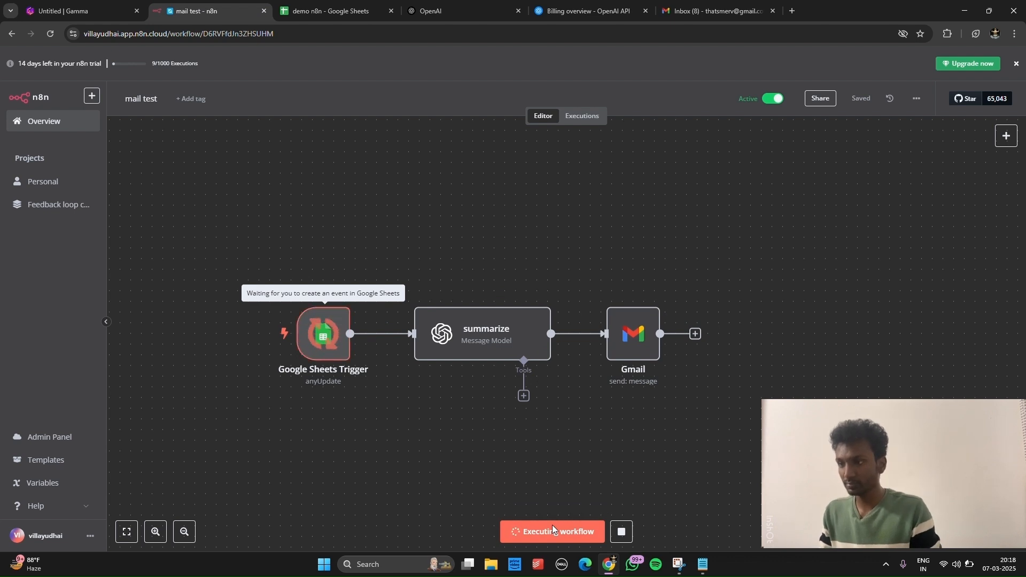
left_click(716, 10)
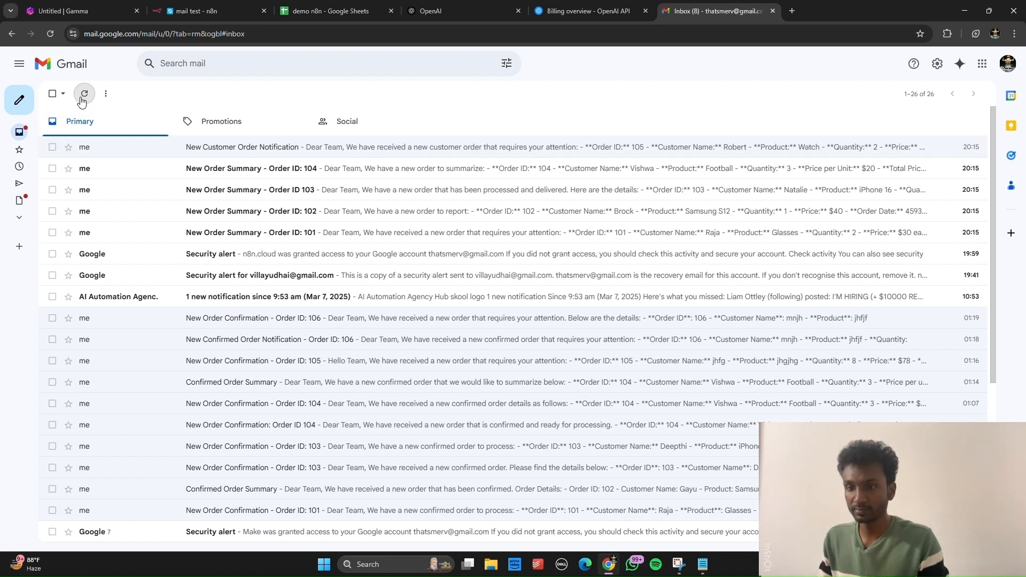
Step: Refresh Gmail and read the Order ID 106 summary: 500 crayons at $20, delivered
left_click(84, 94)
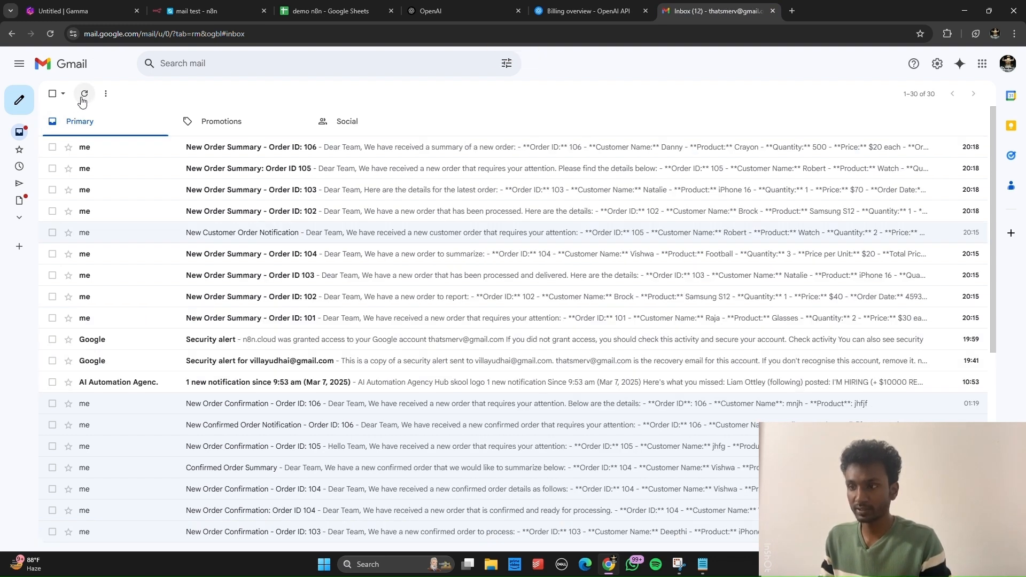
left_click(130, 154)
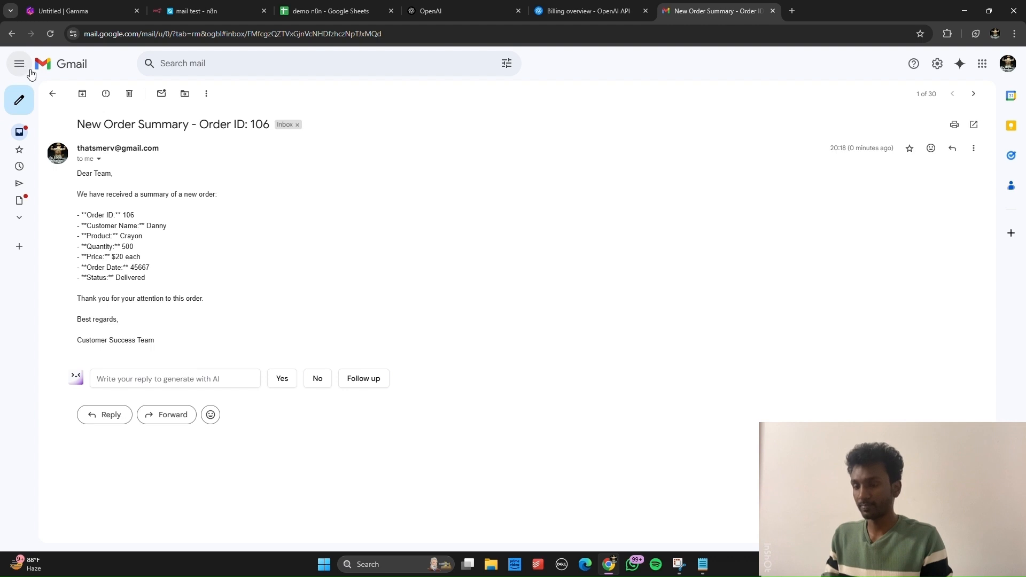
left_click(53, 94)
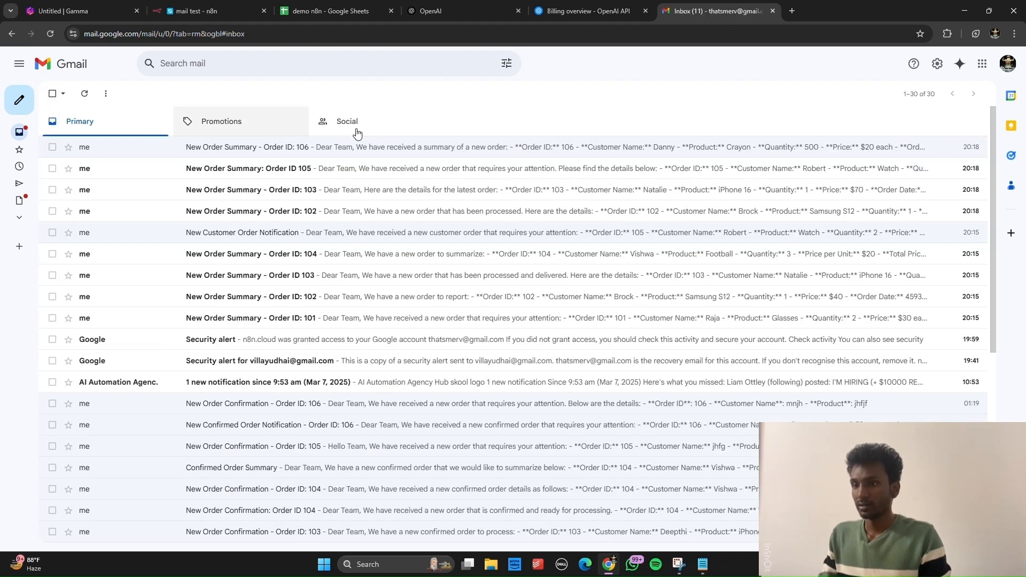